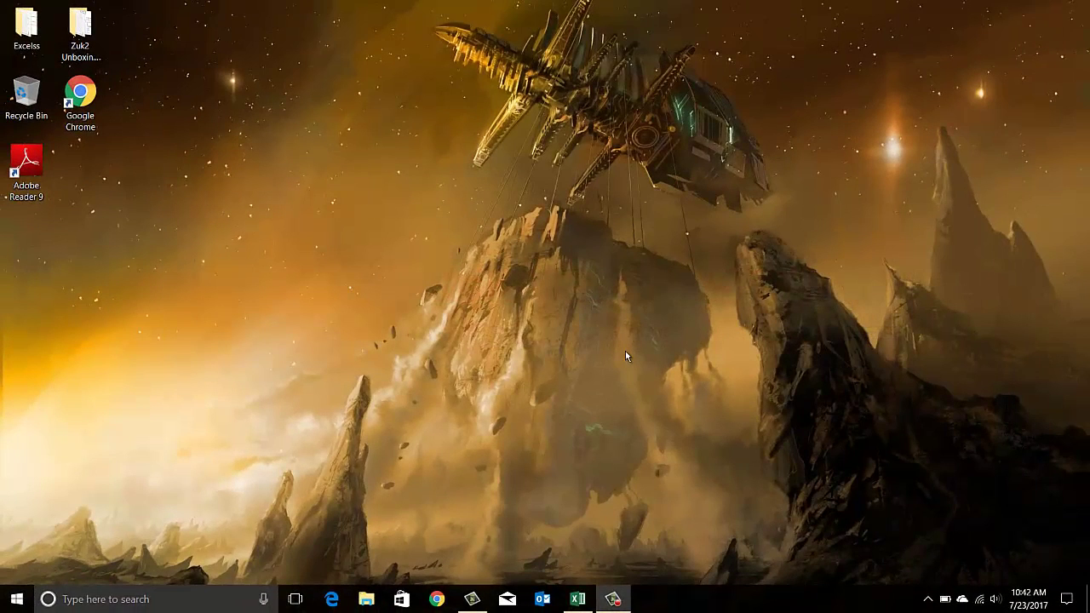
- Bring the Excel Book1 workbook to the front
click(584, 601)
click(346, 355)
click(323, 328)
click(298, 310)
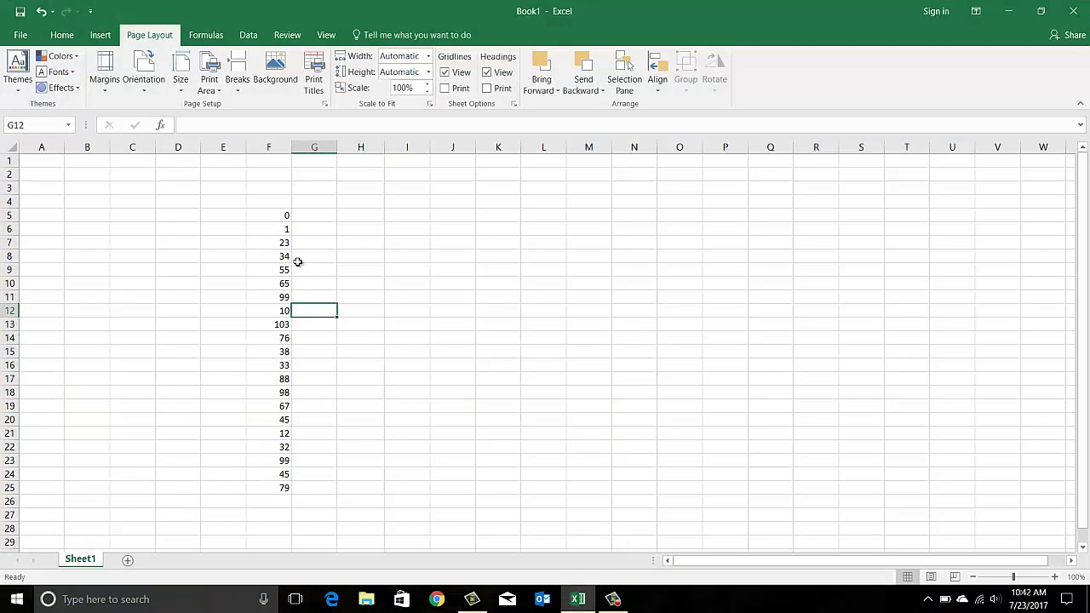
- Select the 21-number list F5:F25 in column F to review it
drag(280, 218, 273, 503)
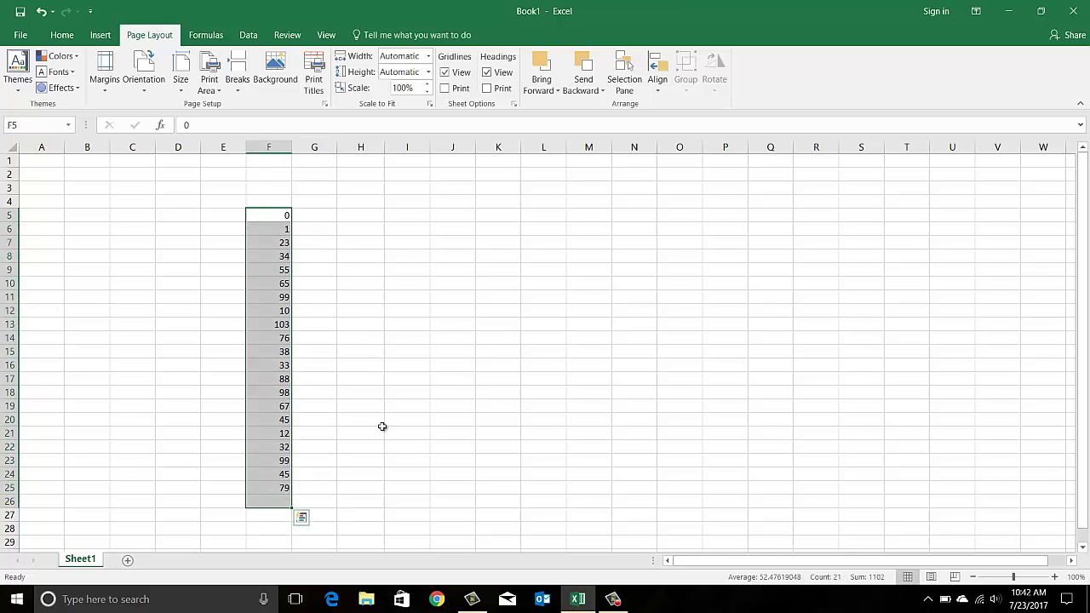
click(382, 427)
drag(274, 219, 287, 487)
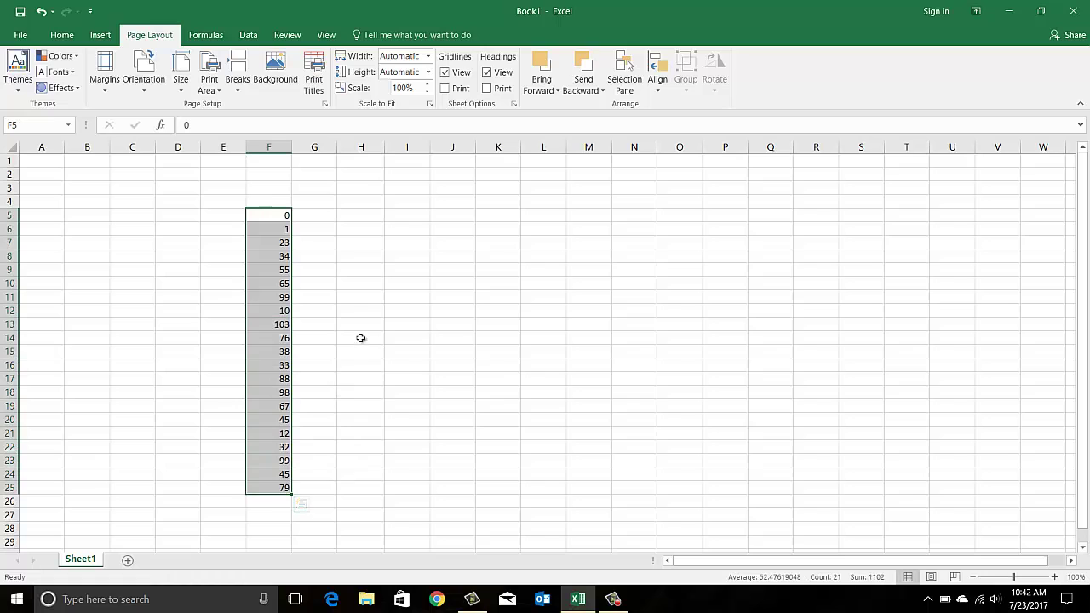
click(355, 297)
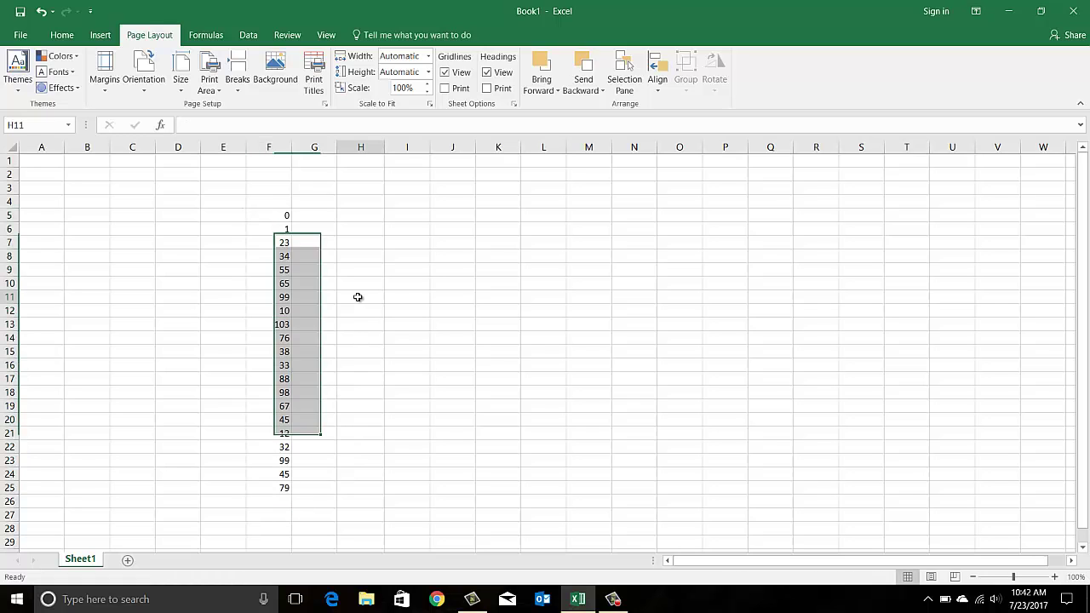
click(321, 247)
drag(274, 219, 266, 328)
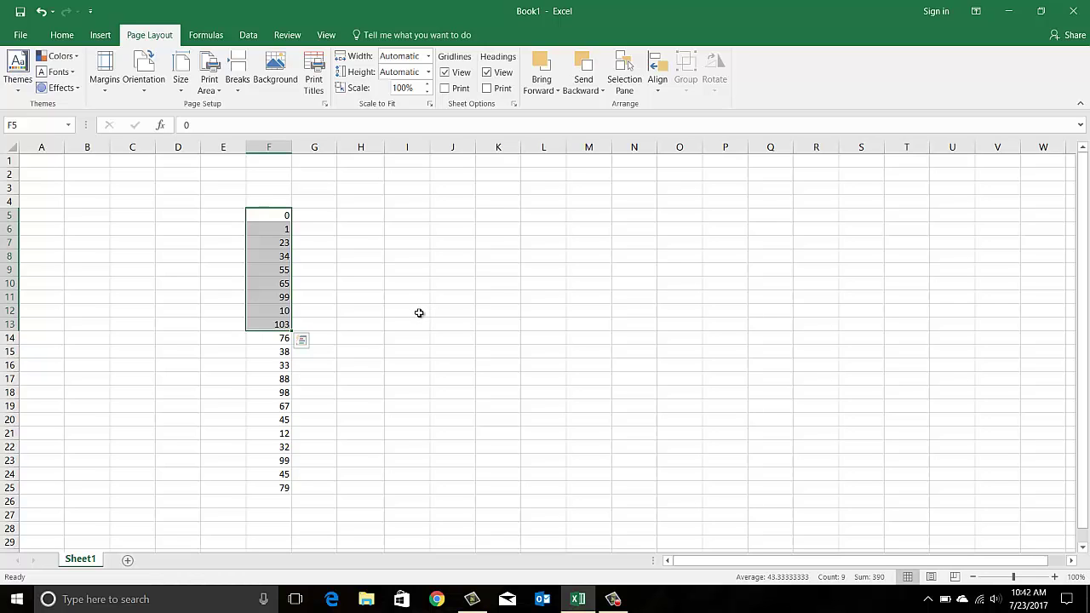
click(377, 311)
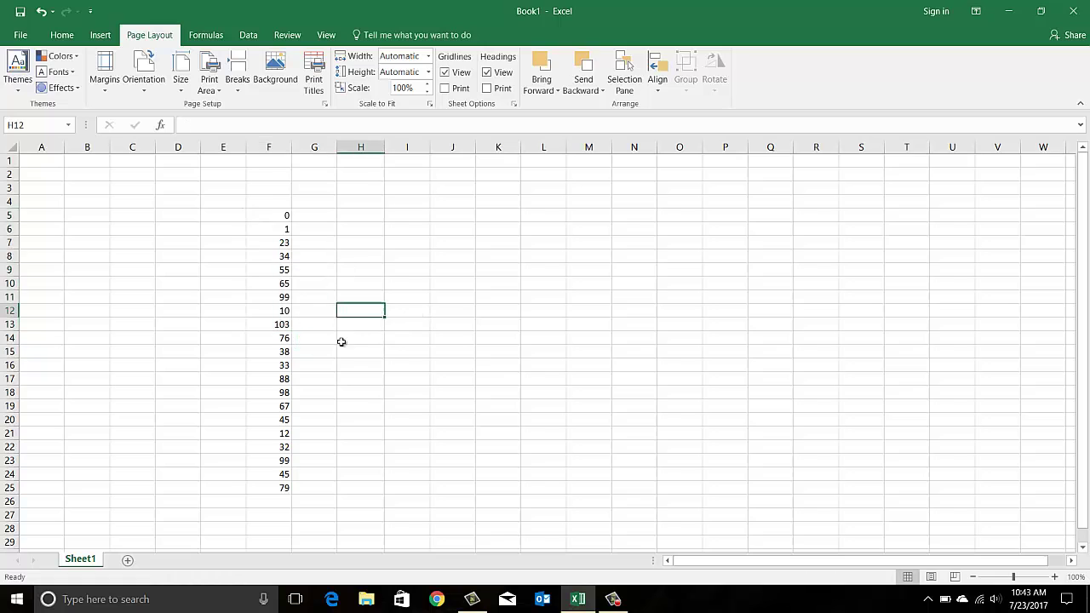
drag(269, 216, 282, 489)
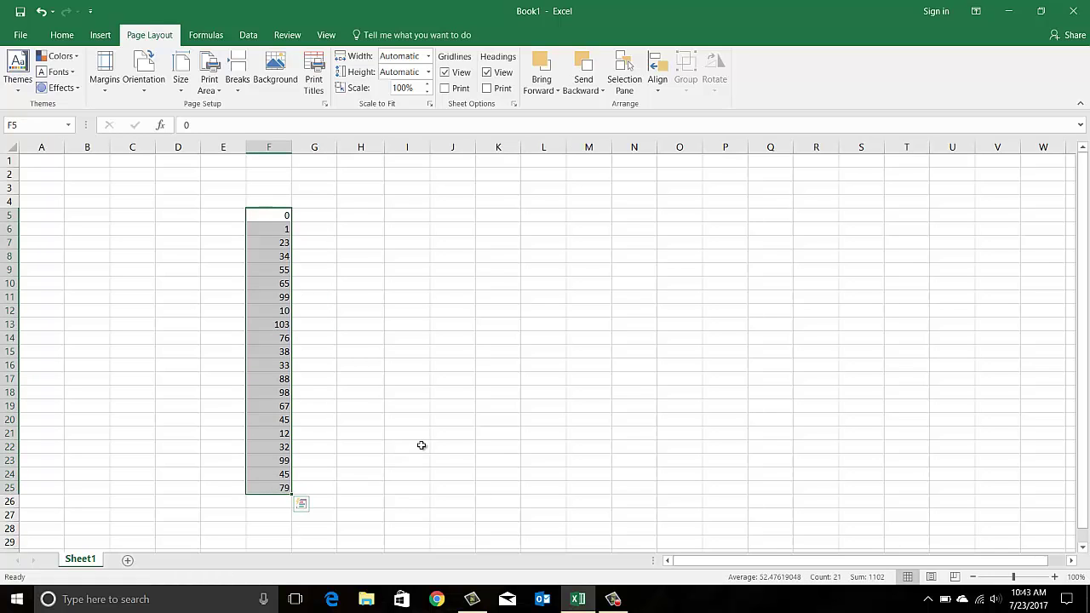
- Copy the values in F11:F25 and paste them starting at F26
click(372, 372)
scroll(372, 372, down, 2)
drag(273, 216, 271, 406)
key(ctrl+c)
click(269, 426)
key(ctrl+v)
click(406, 364)
- Select the extended list from F5 down to F40 to check it
scroll(296, 246, up, 2)
click(286, 213)
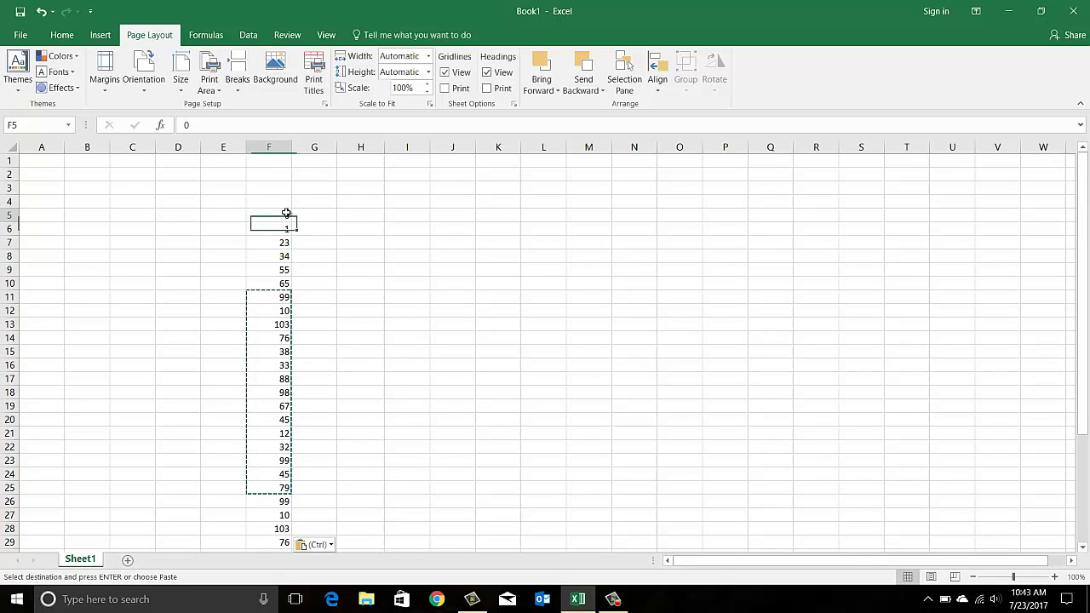
key(ctrl+shift+Down)
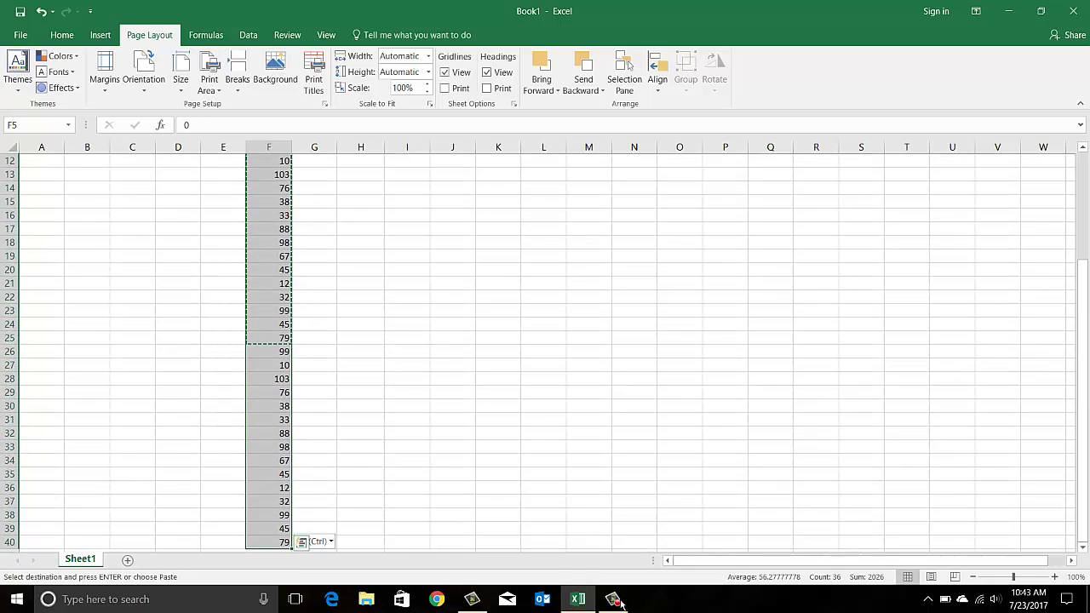
scroll(555, 523, up, 1)
drag(379, 204, 379, 433)
click(451, 351)
scroll(446, 338, up, 3)
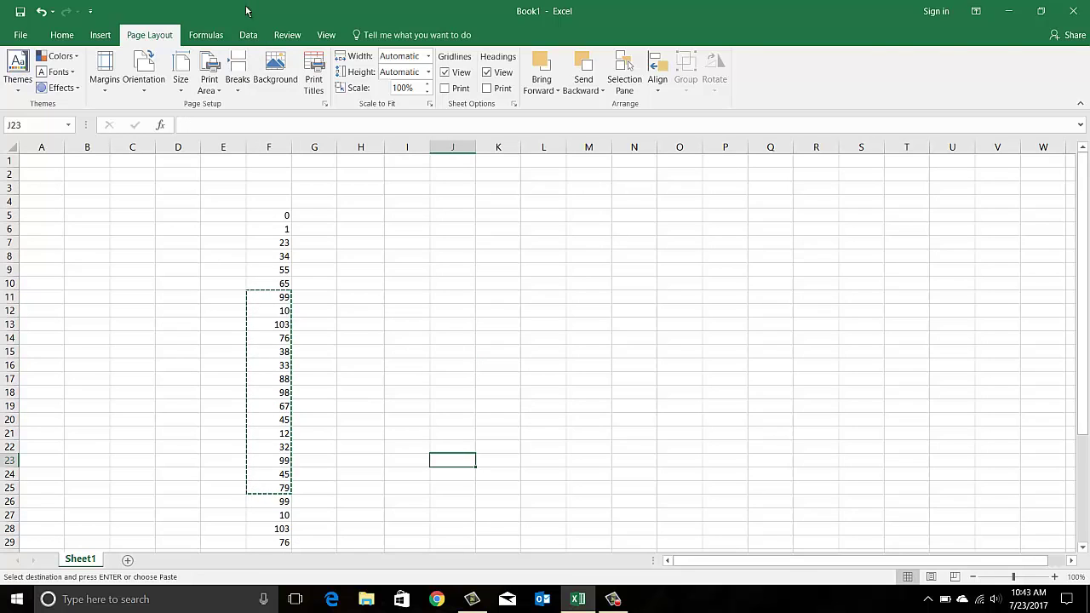
- Enter the heading 'Numbers' in F4
click(248, 36)
click(271, 212)
click(277, 201)
text(Number)
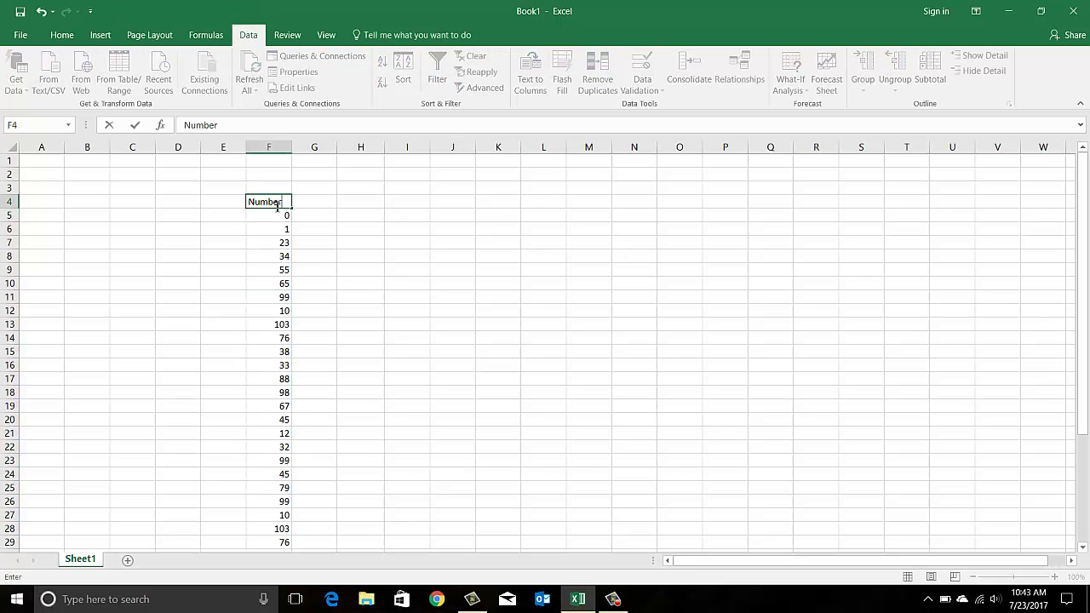
text(s)
click(407, 254)
click(268, 204)
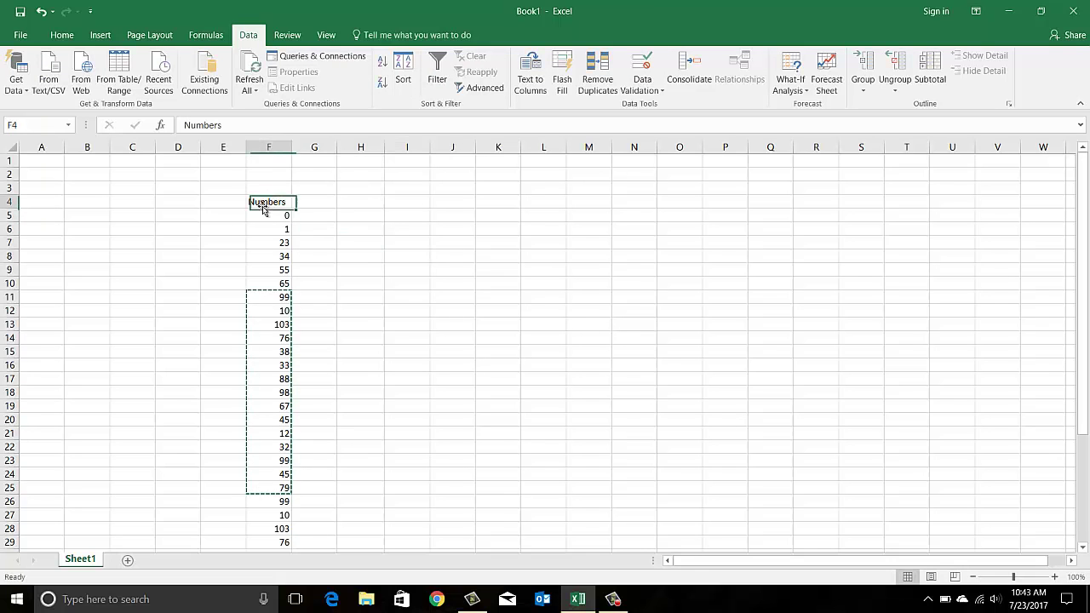
- Filter Numbers to only 0, 1 and 10, confirm four rows, then remove the filter
click(432, 92)
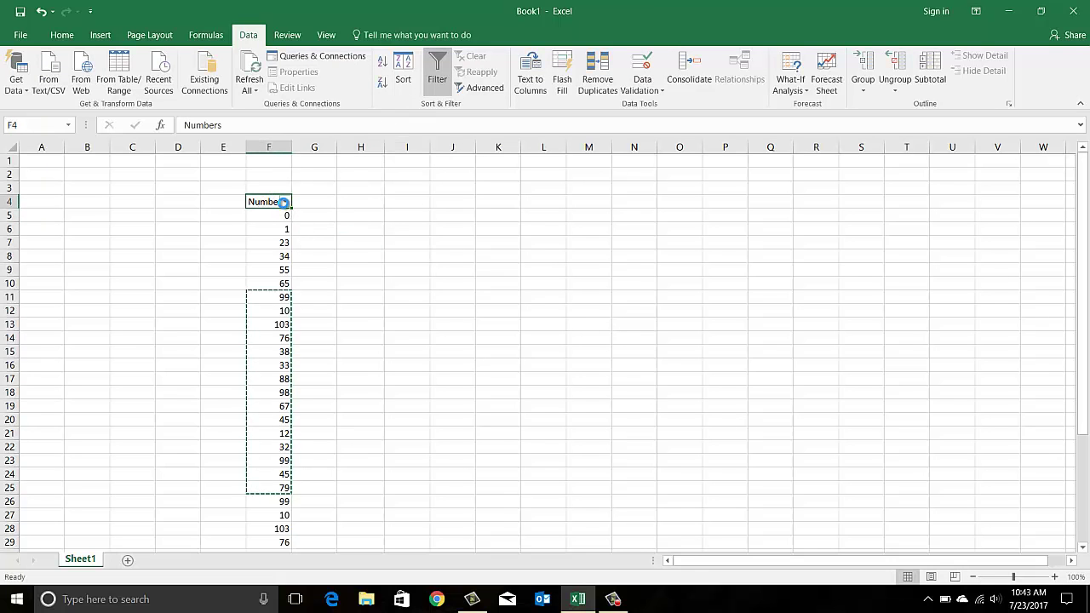
click(284, 202)
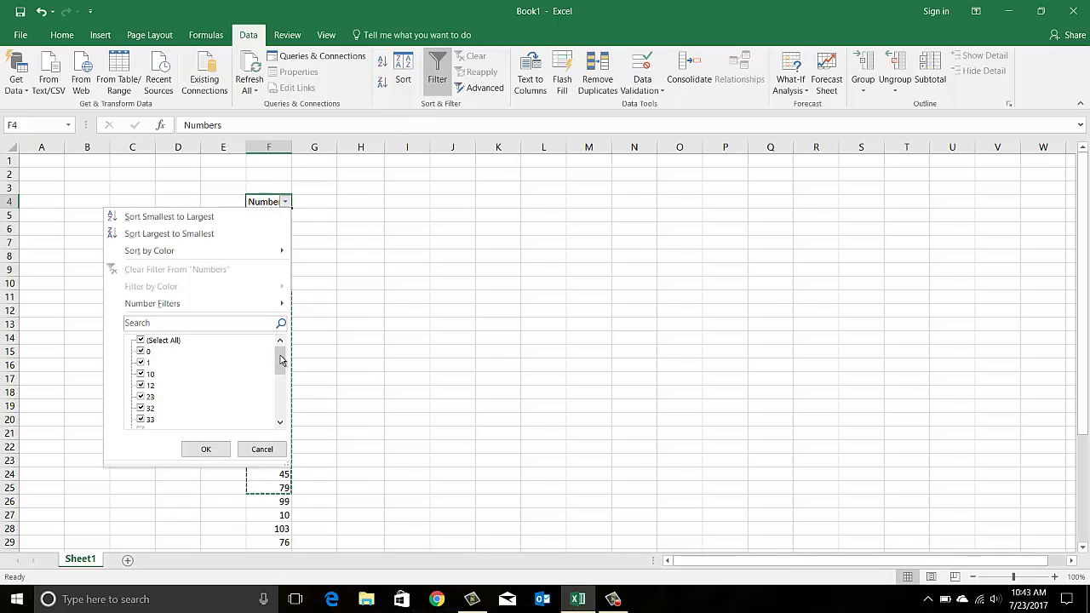
click(142, 340)
click(140, 351)
click(140, 363)
click(141, 374)
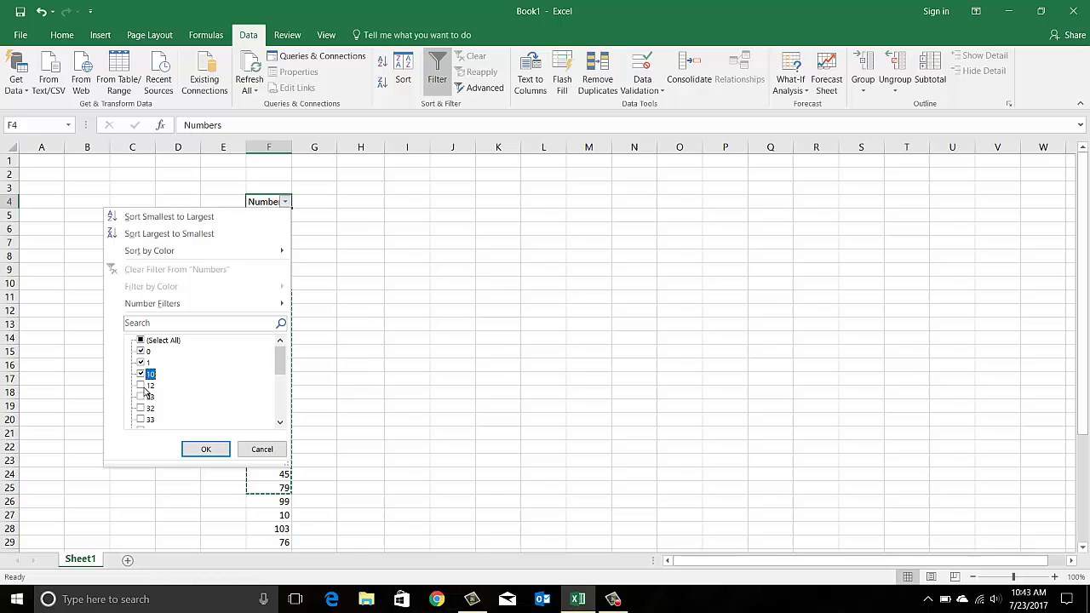
click(209, 447)
drag(275, 219, 274, 250)
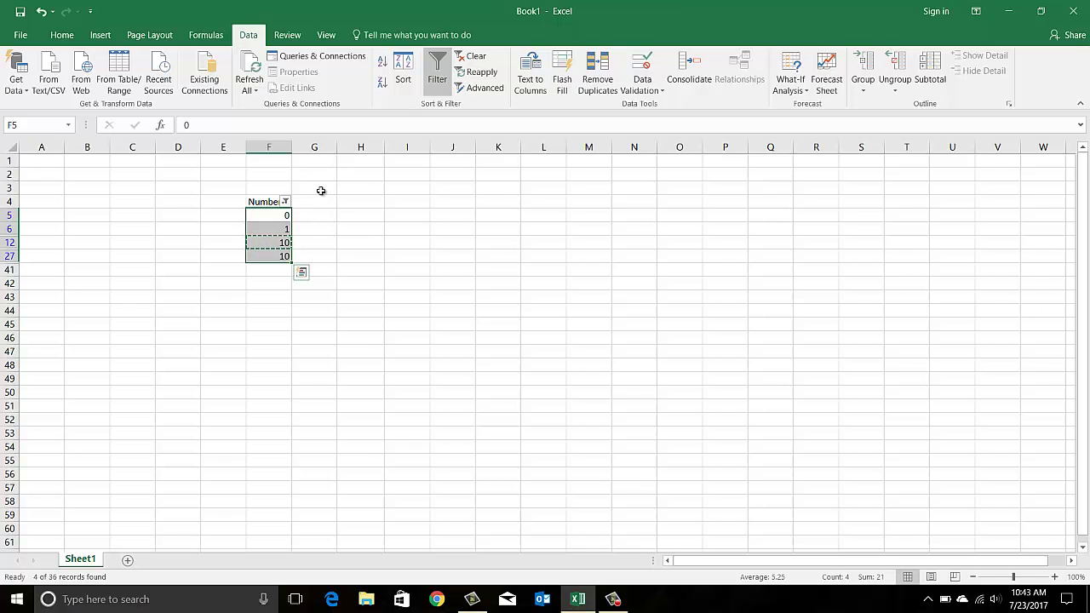
click(432, 92)
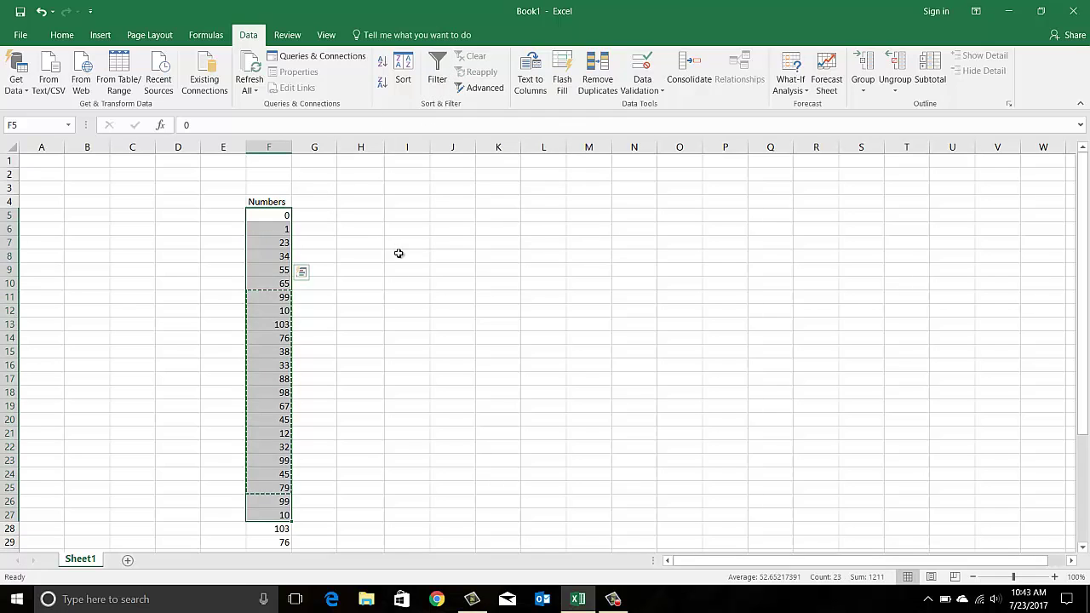
- Cancel the pending copy and enter the heading 'Limit' in G4
key(Escape)
click(376, 291)
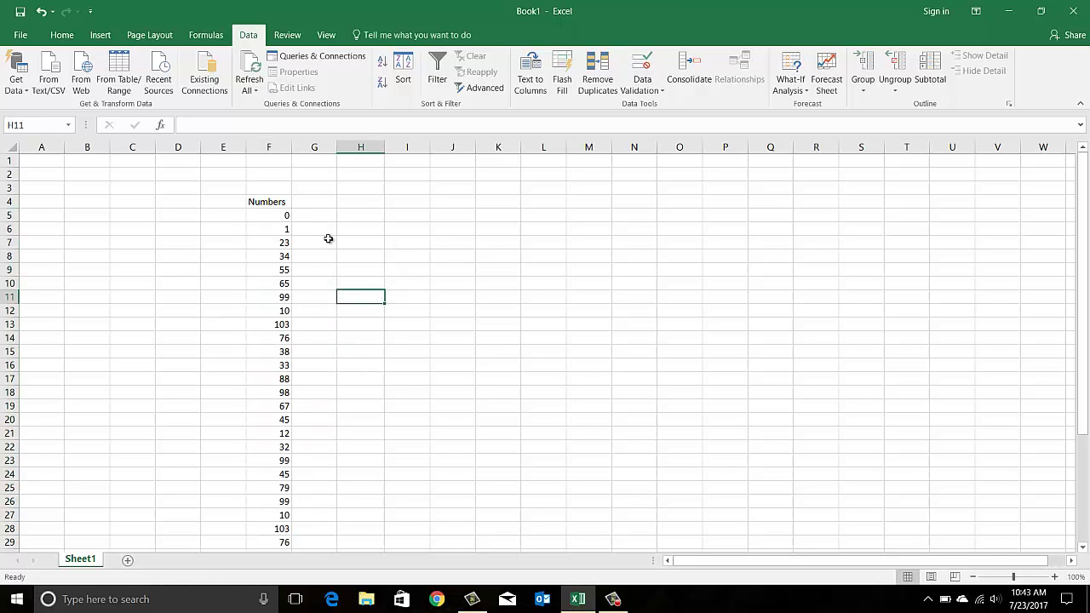
click(316, 213)
click(314, 203)
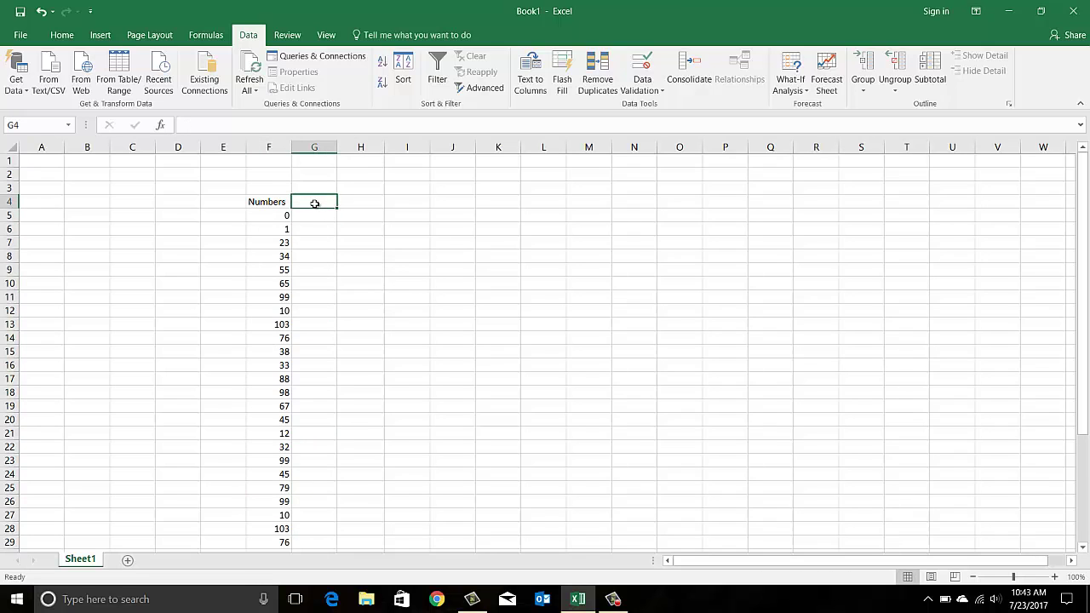
text(Limit)
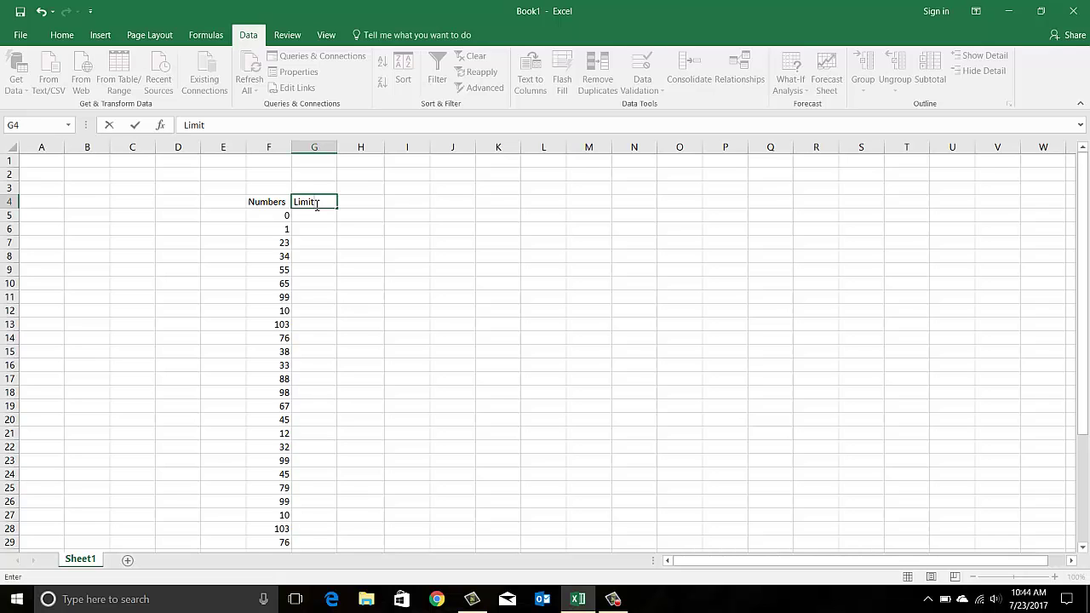
key(Return)
- Enter 10 and 20 in G5:G6 and fill the series down to 110 in G15
text(10)
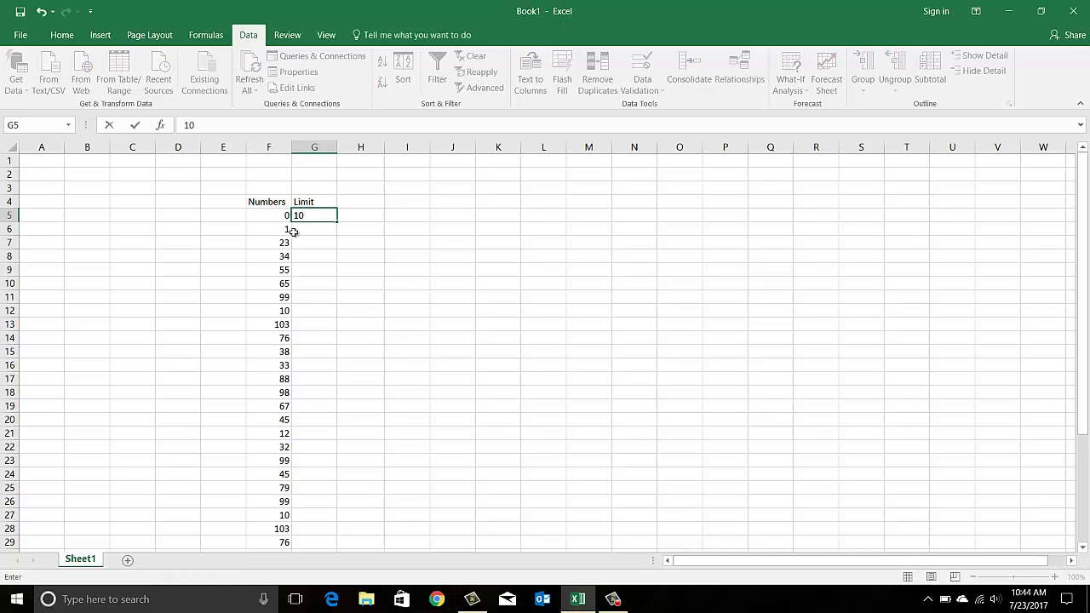
key(Return)
text(20)
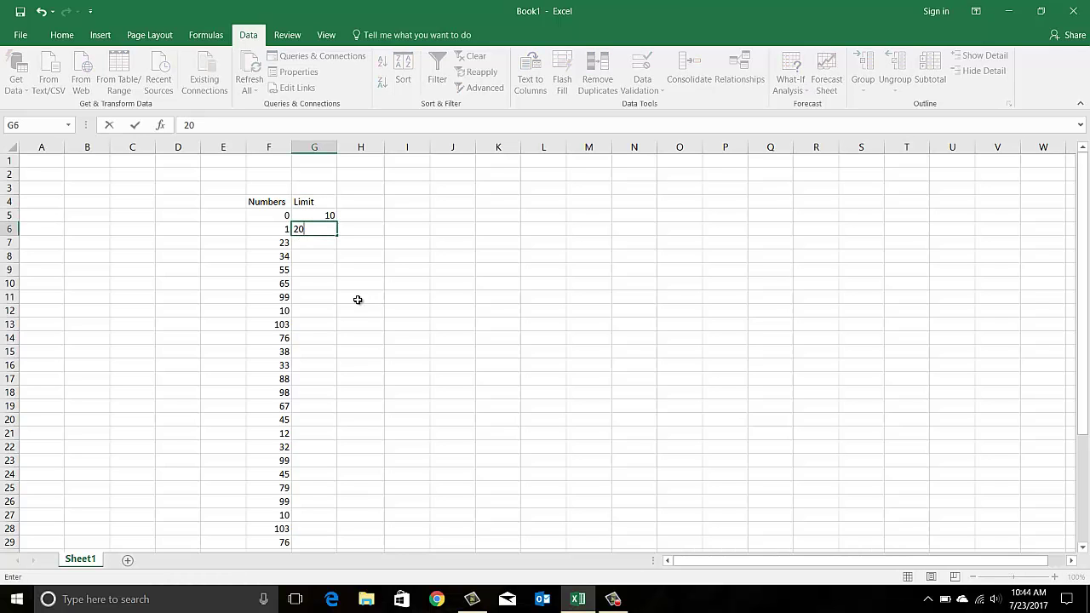
click(357, 299)
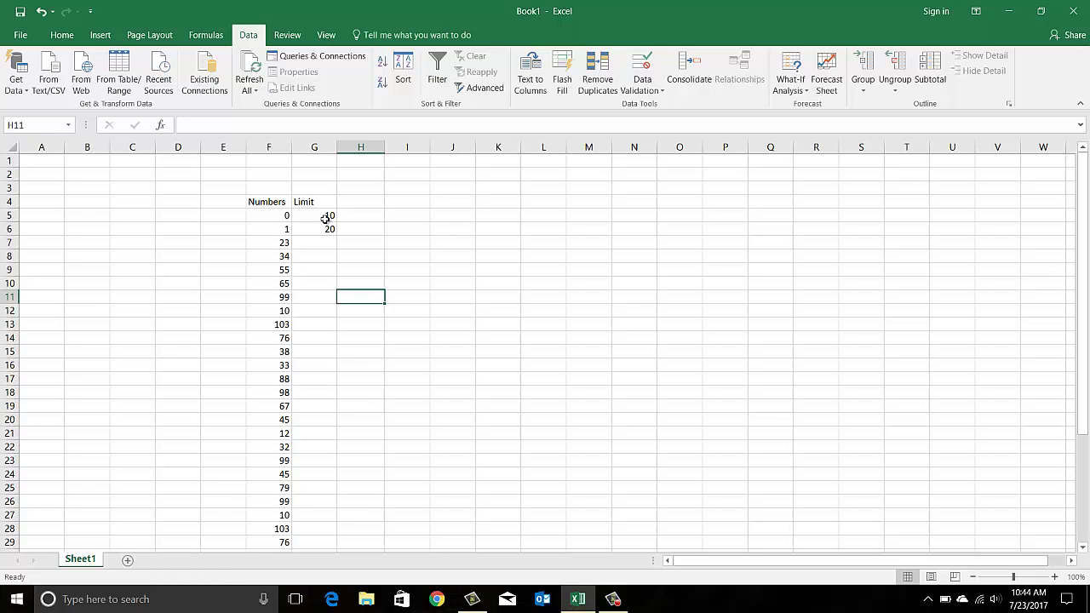
drag(320, 216, 337, 346)
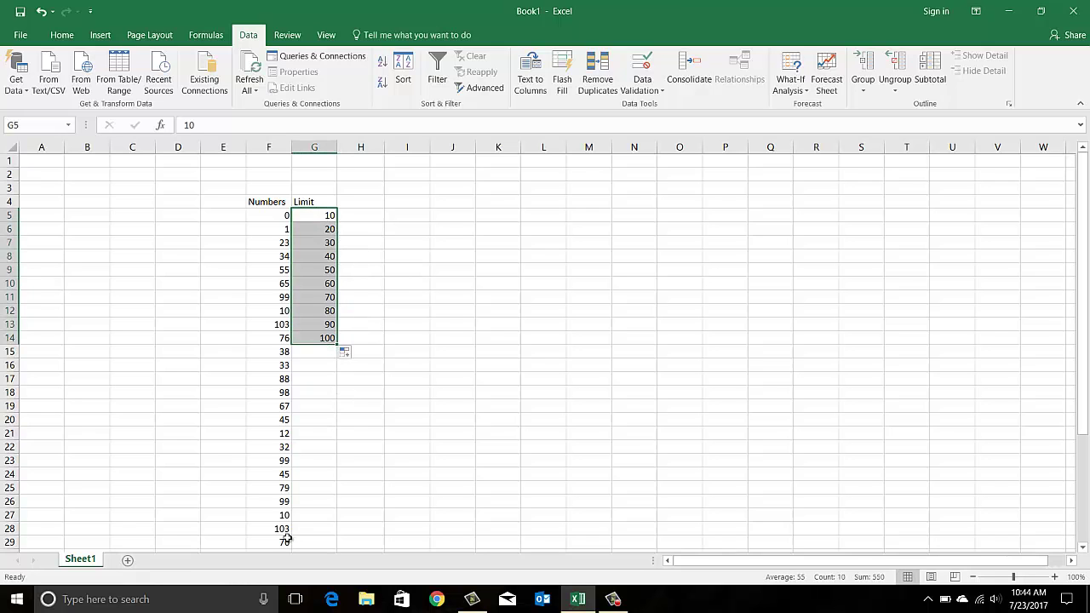
drag(339, 345, 338, 359)
scroll(369, 400, down, 2)
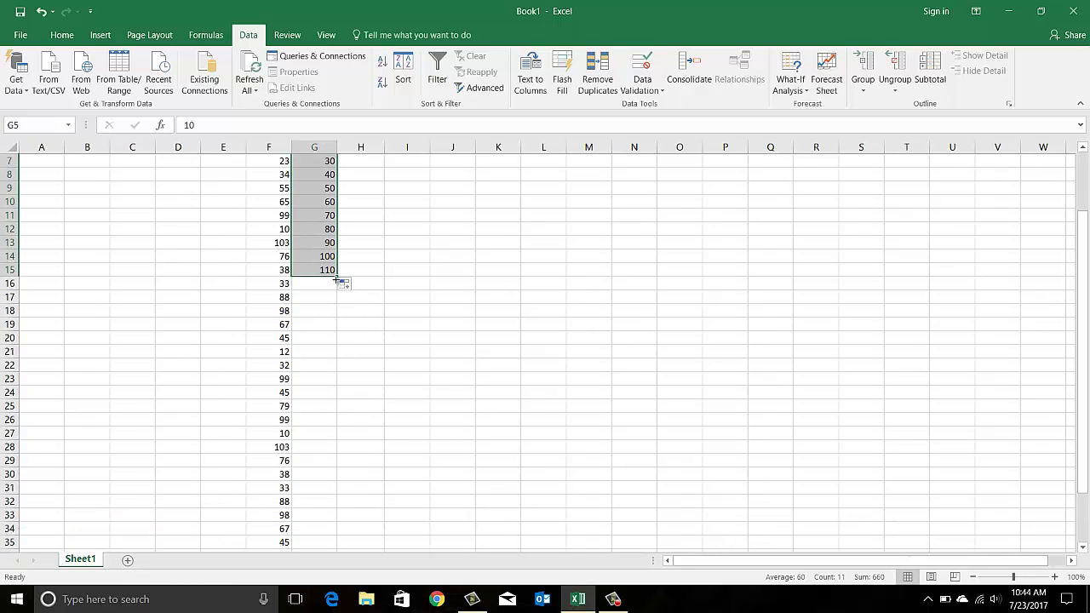
scroll(331, 451, down, 3)
scroll(328, 441, up, 2)
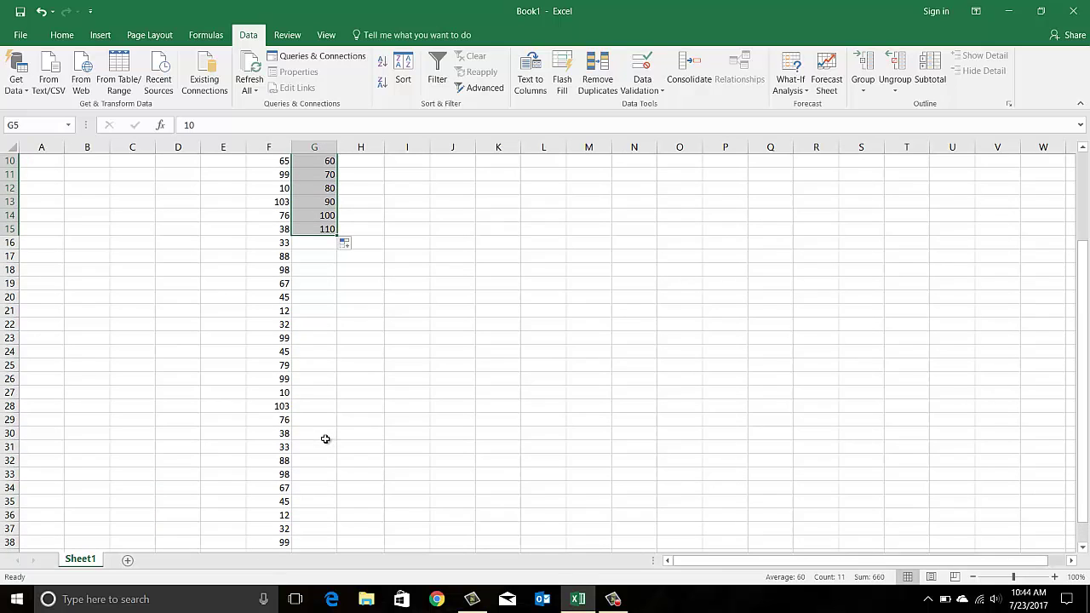
scroll(305, 375, up, 2)
click(349, 312)
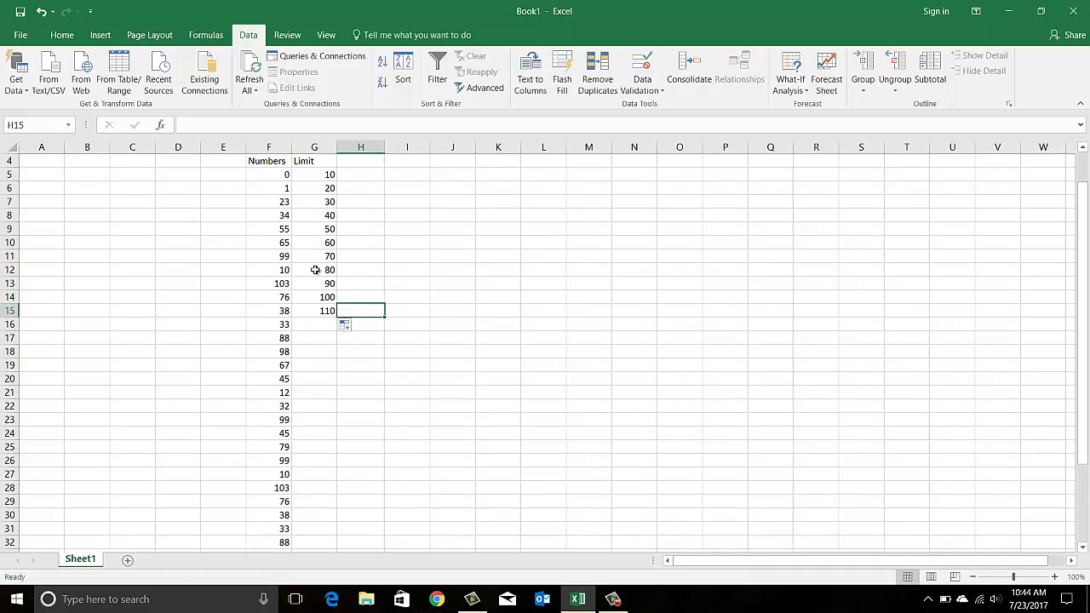
- Select the Limit header in G4 and start editing its text
click(352, 406)
scroll(290, 229, up, 1)
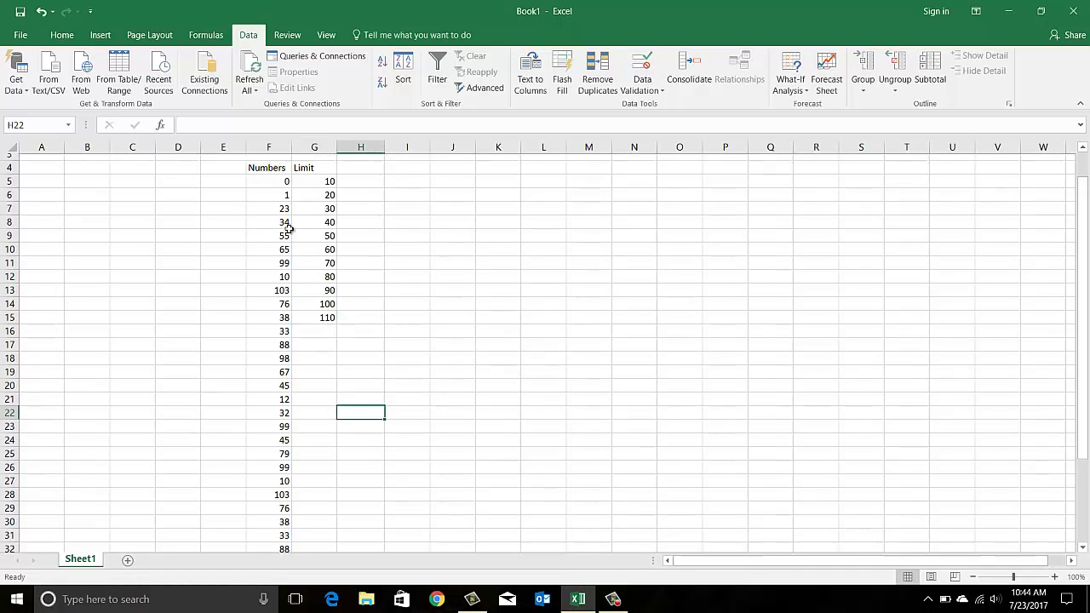
scroll(289, 228, up, 1)
click(296, 202)
click(221, 129)
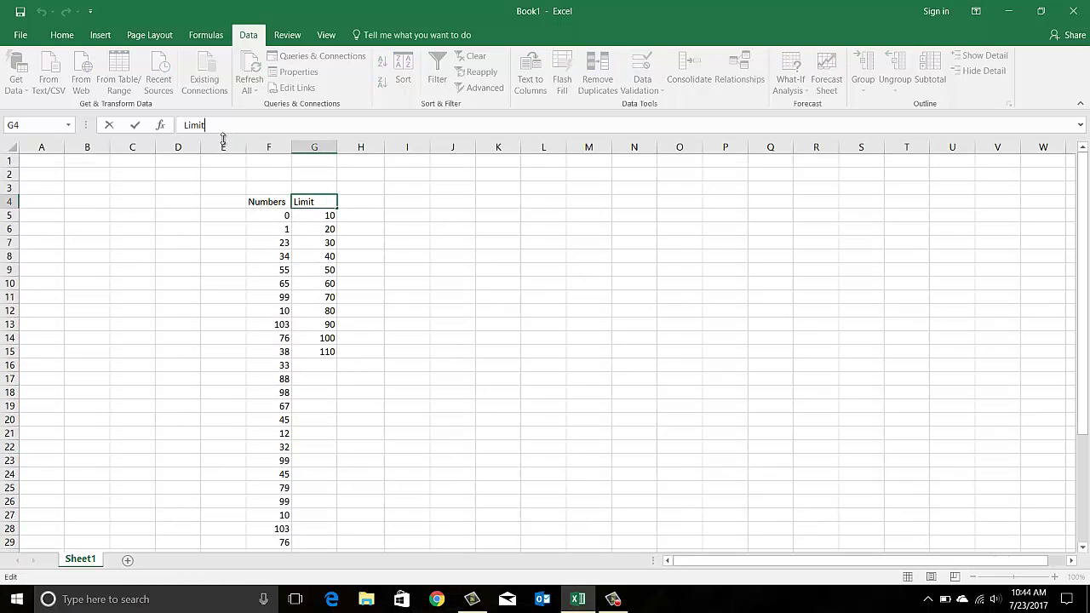
- Rename G4 to 'Limit Bucket' and autofit column G to the new header
text(Bucket)
click(498, 283)
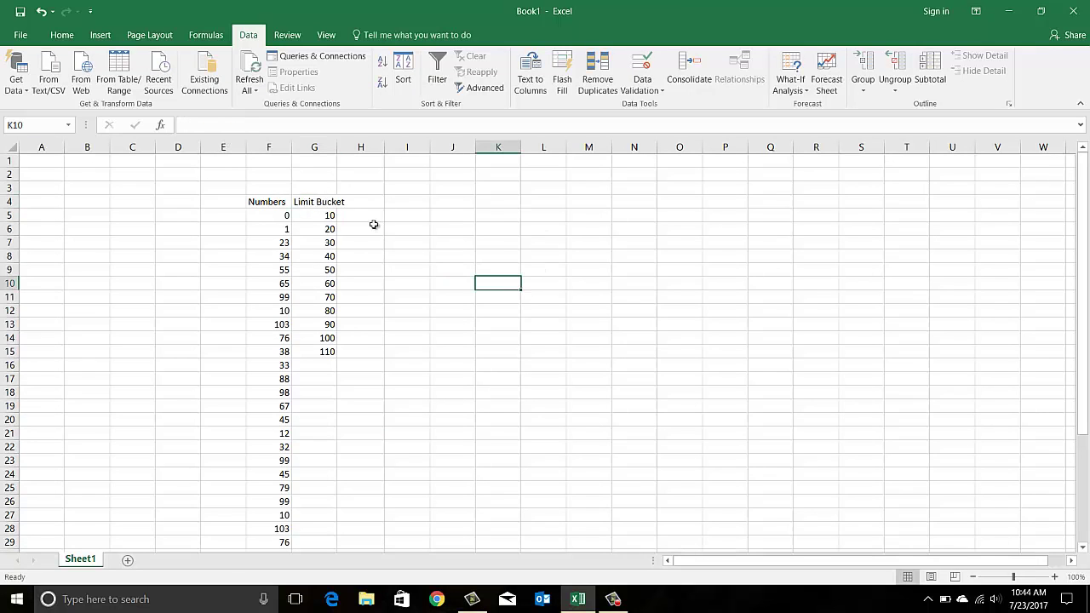
double_click(339, 146)
click(409, 257)
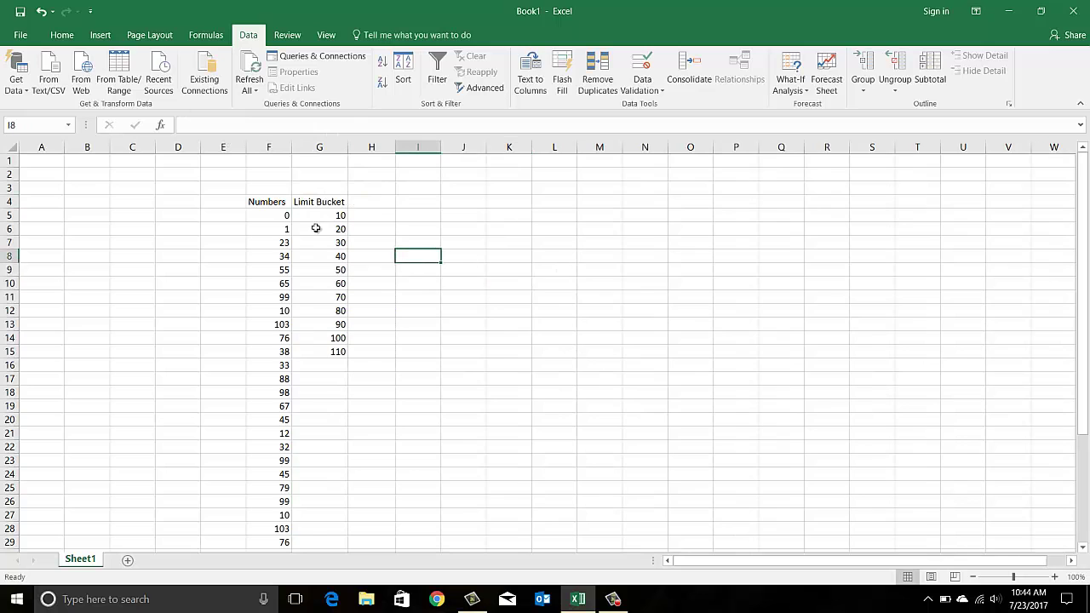
- Enter the heading 'Frequency' in H4 and review the Limit Bucket values
click(372, 211)
click(374, 206)
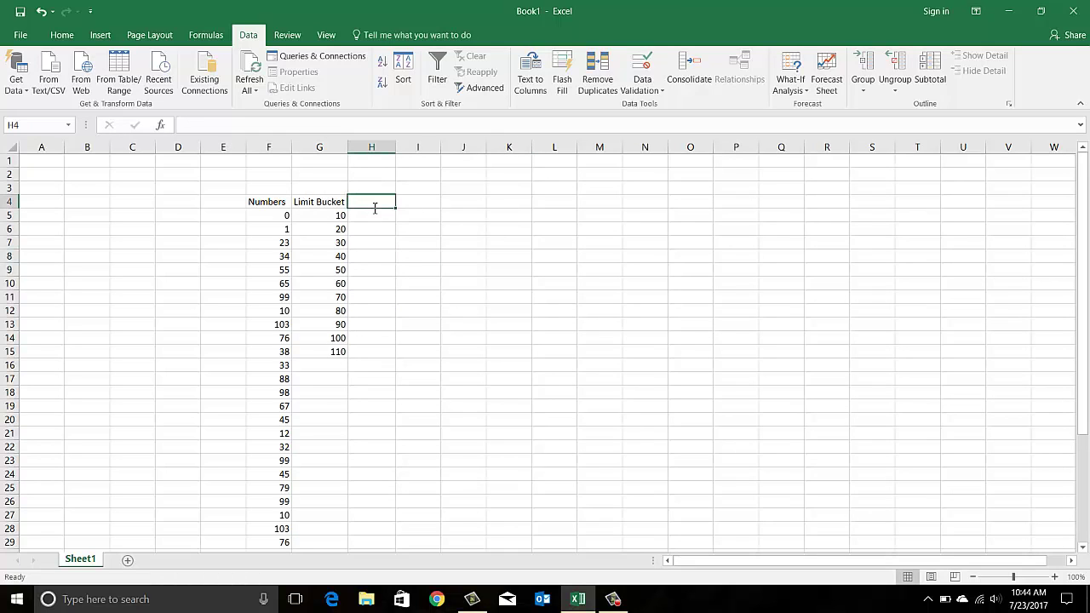
text(Frequency)
click(362, 238)
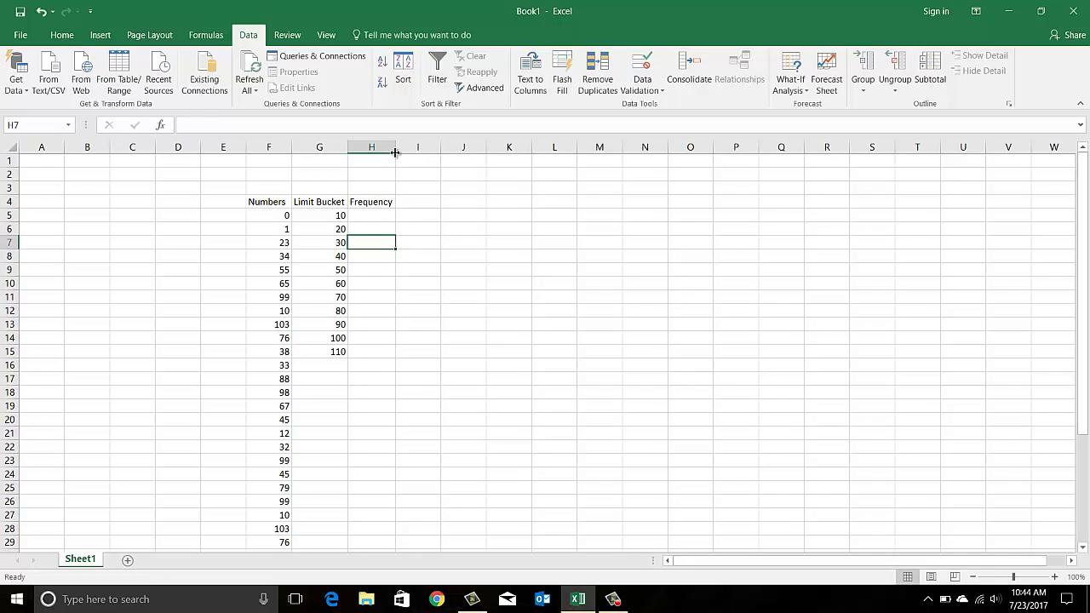
click(437, 281)
key(Down)
key(Down)
key(Down)
drag(329, 213, 342, 366)
click(400, 277)
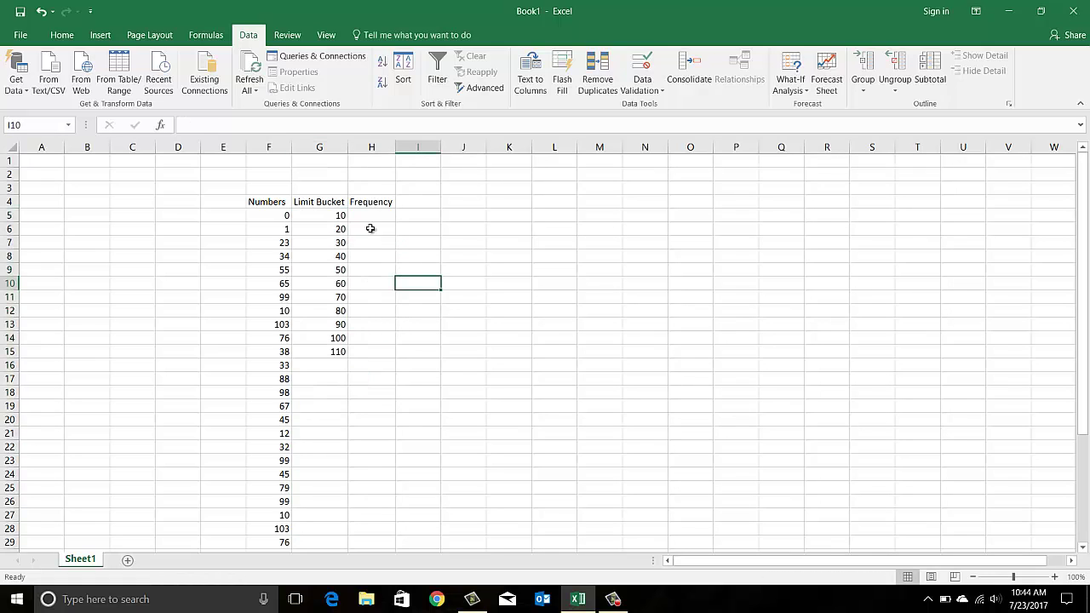
- Abandon a partly typed formula in H5 and review the eleven Limit Bucket values
click(370, 218)
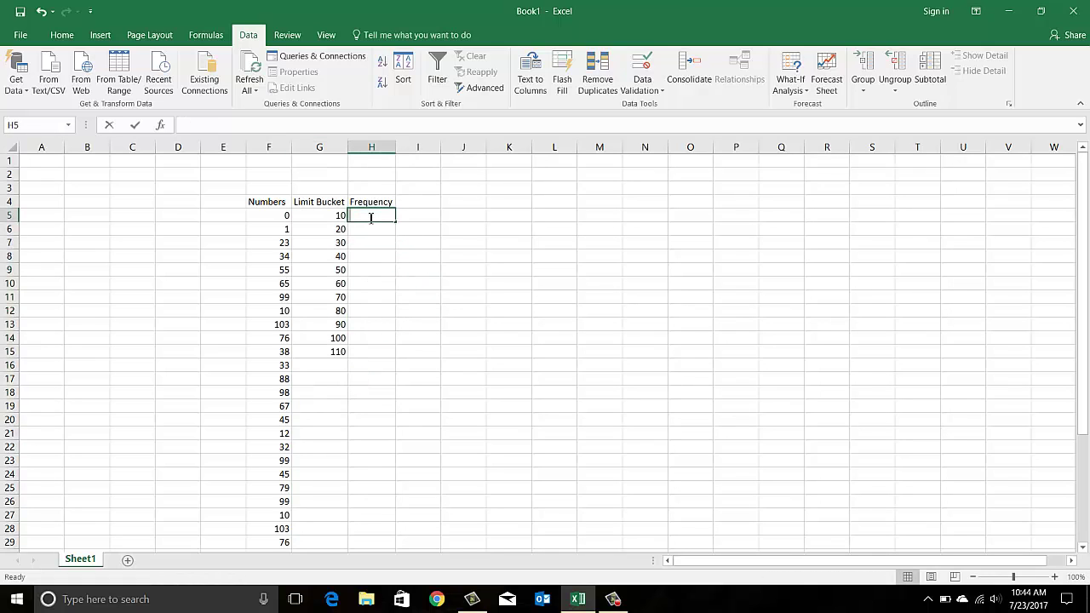
text(=fre)
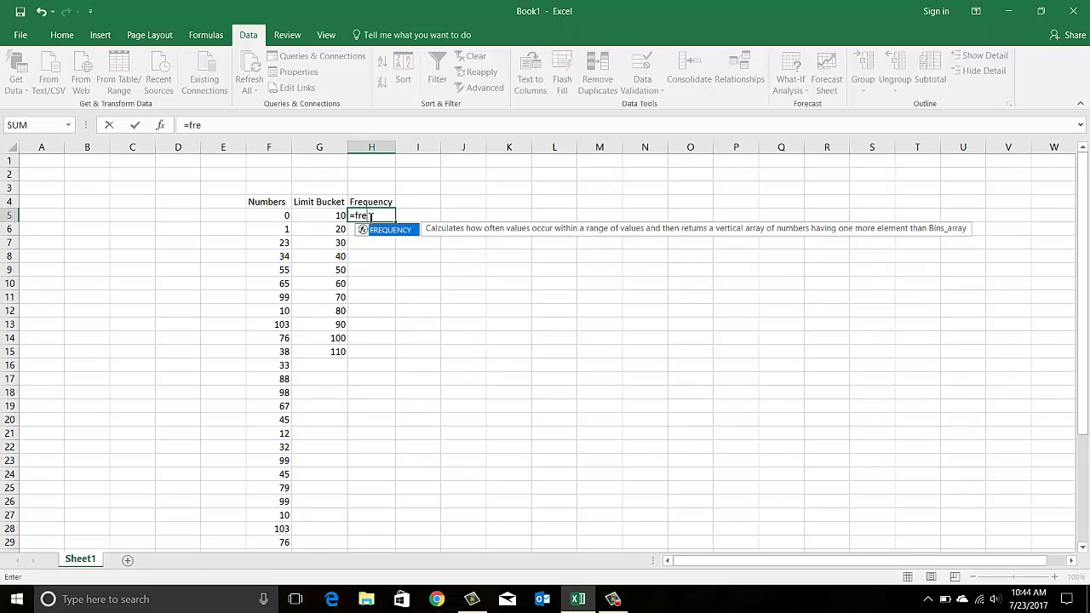
key(BackSpace)
key(BackSpace)
key(BackSpace)
key(BackSpace)
click(394, 257)
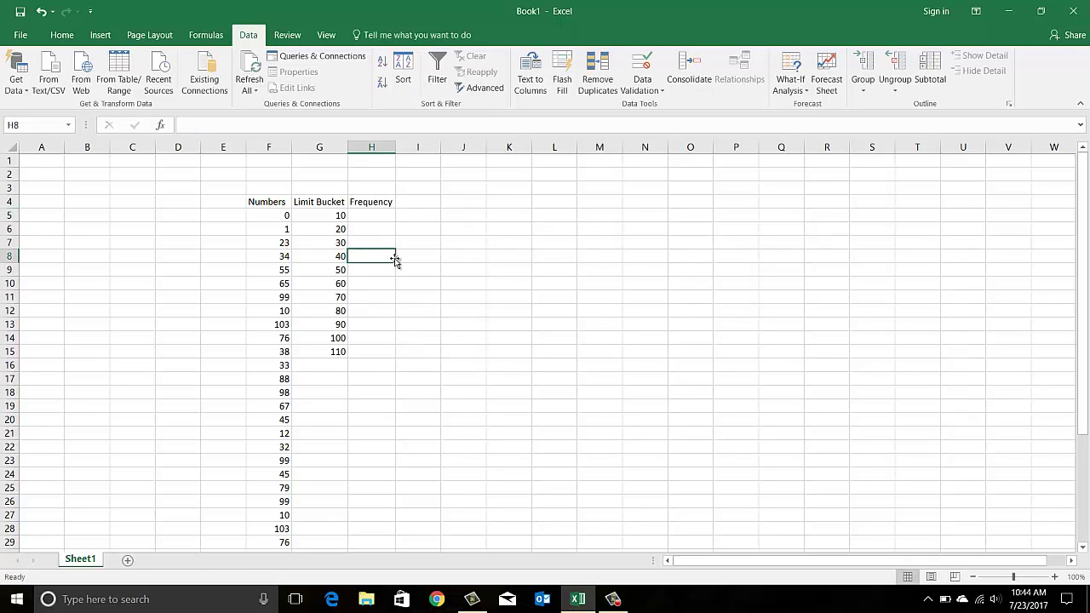
key(Right)
key(Up)
key(Up)
drag(326, 215, 339, 351)
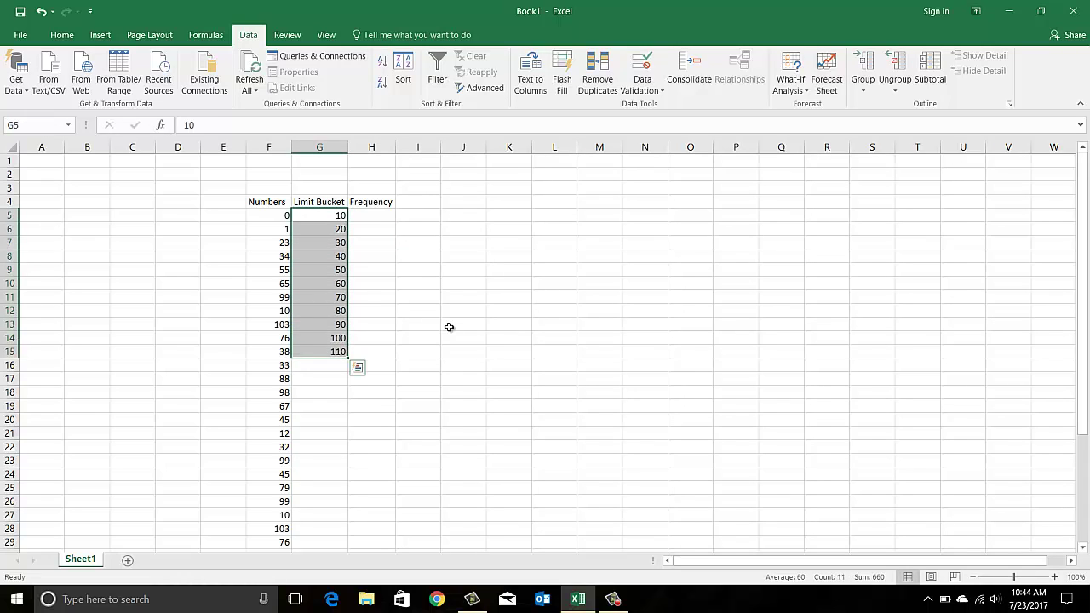
click(450, 326)
- Array-enter =FREQUENCY(F5:F40,G5:G15) across H5:H15
drag(363, 218, 370, 349)
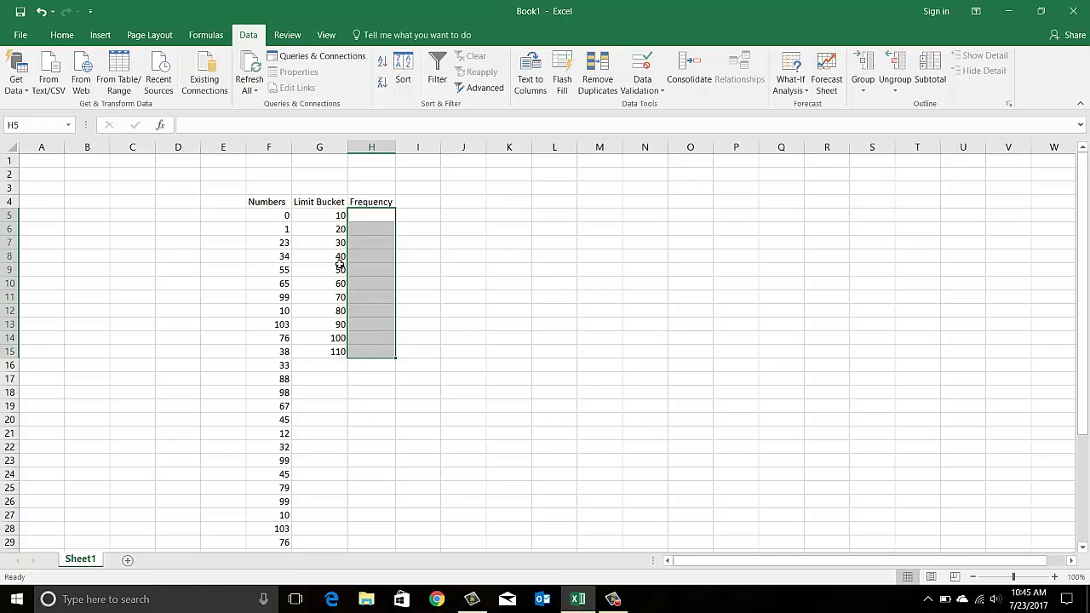
text(=)
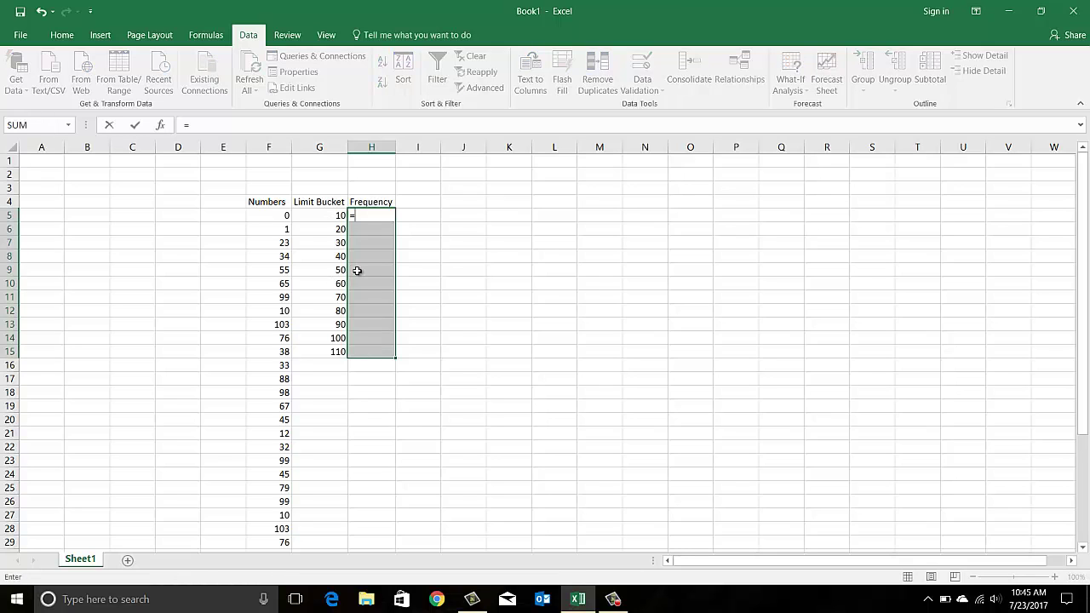
text(fre)
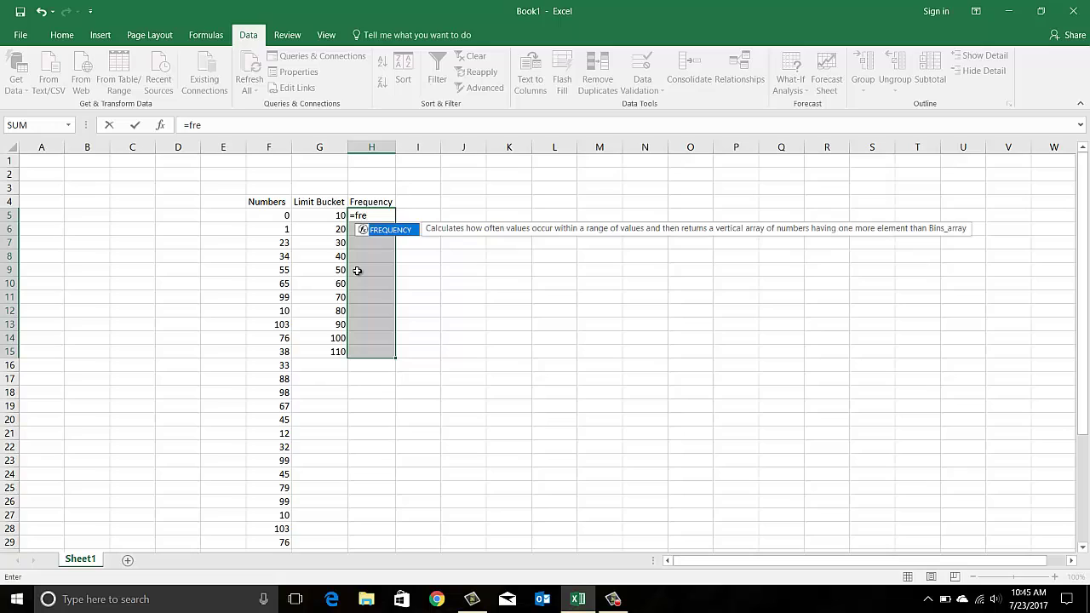
text(quency()
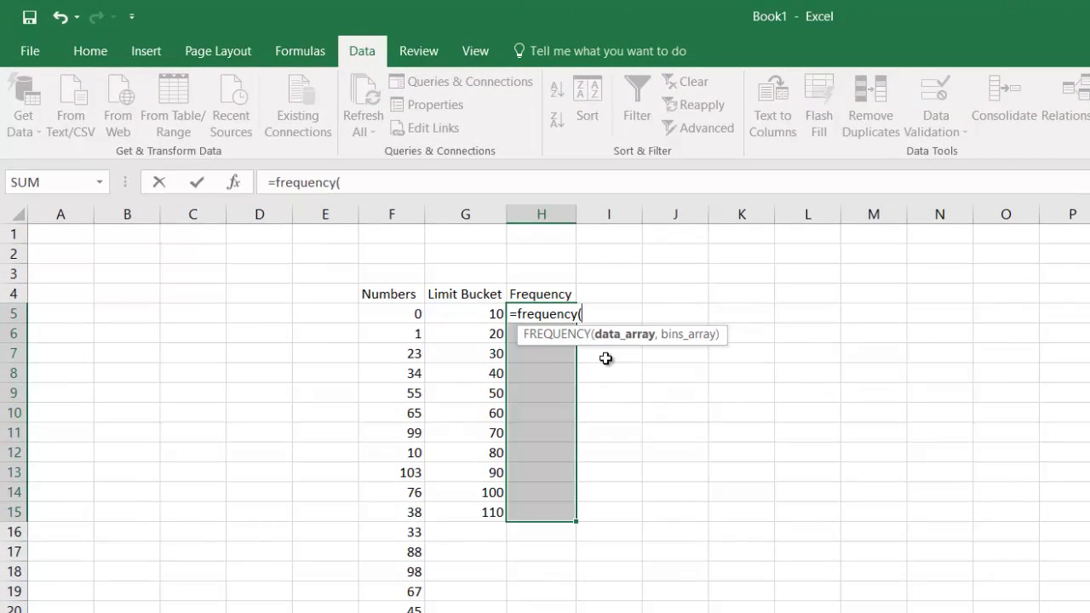
drag(406, 314, 387, 609)
scroll(584, 537, up, 5)
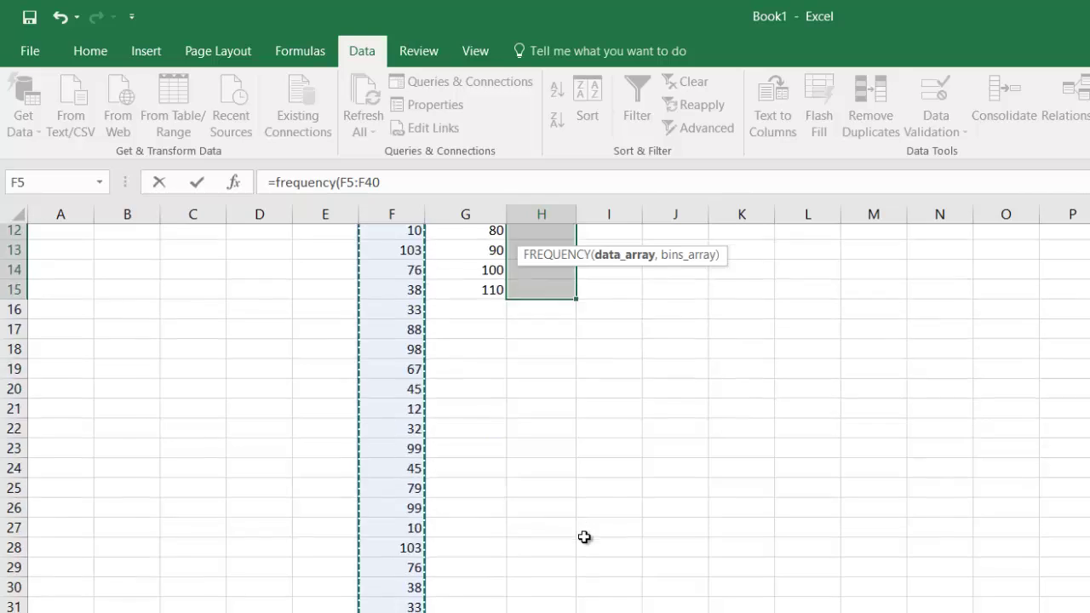
text(,)
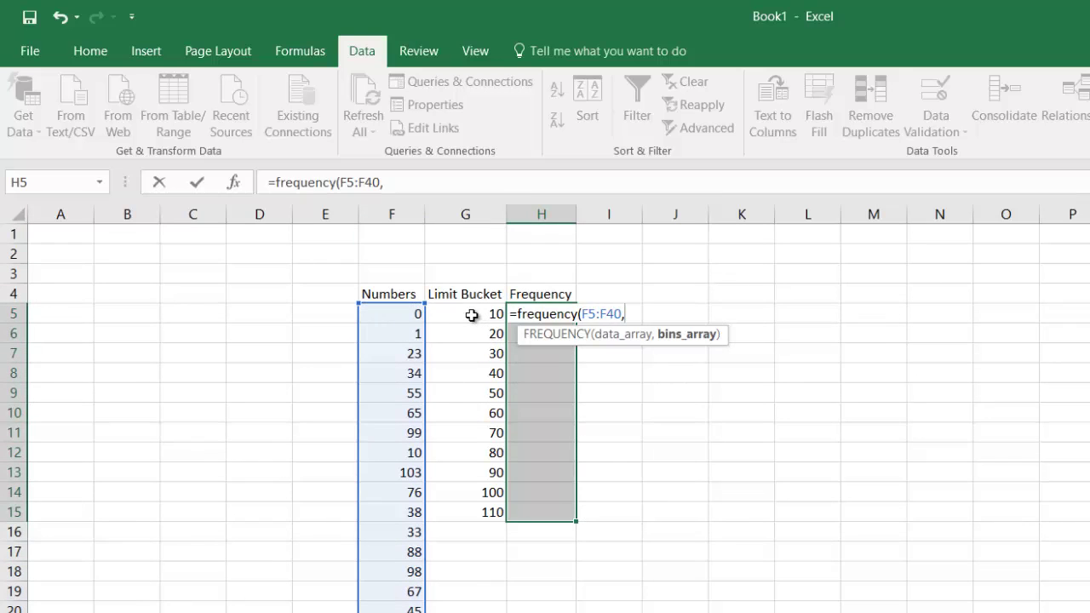
drag(472, 315, 474, 508)
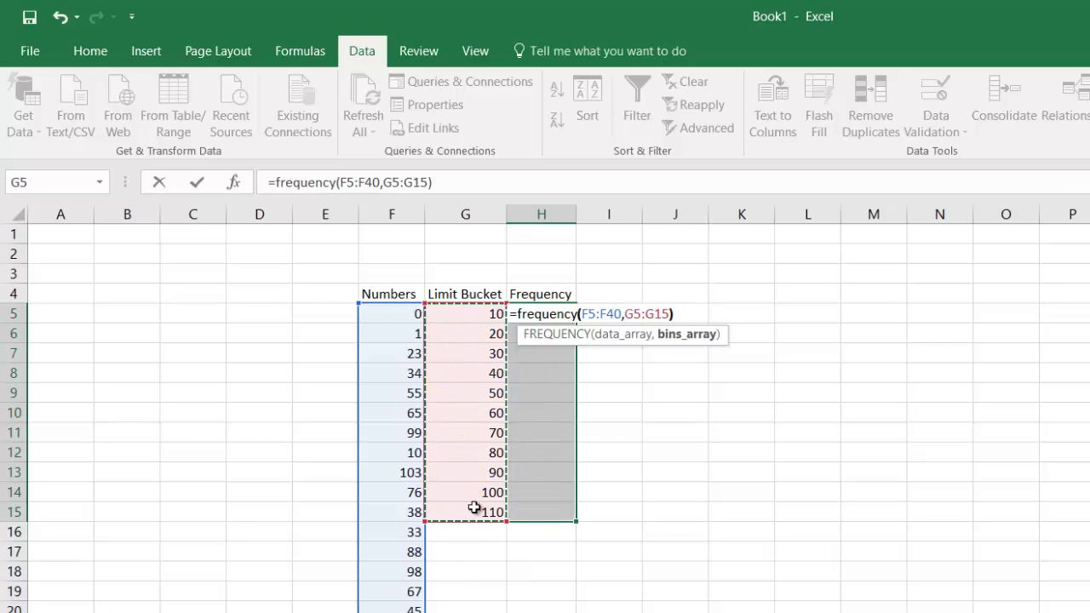
text())
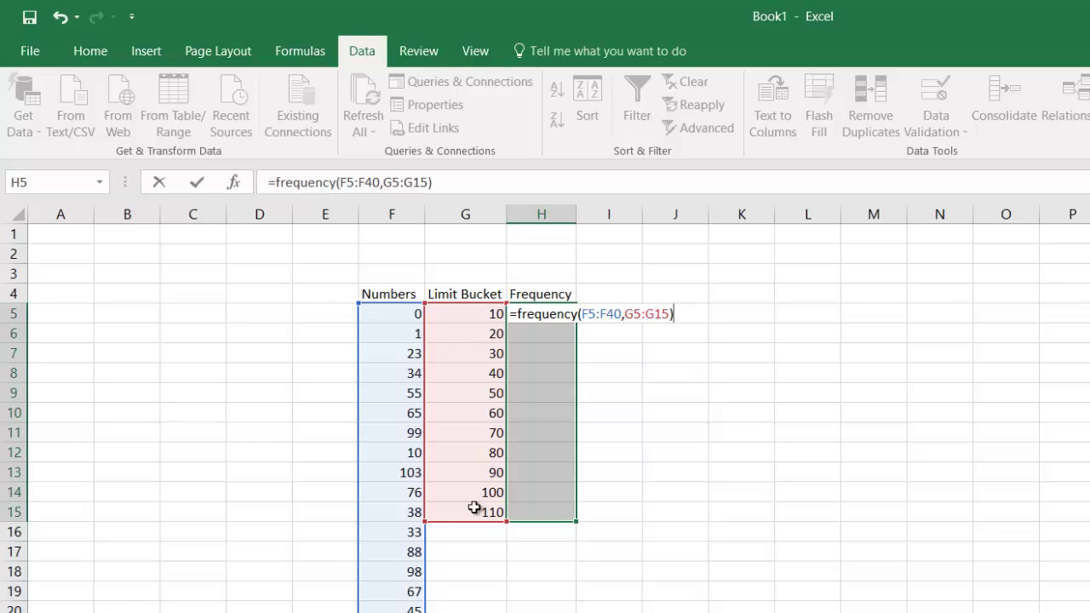
key(ctrl+shift+Return)
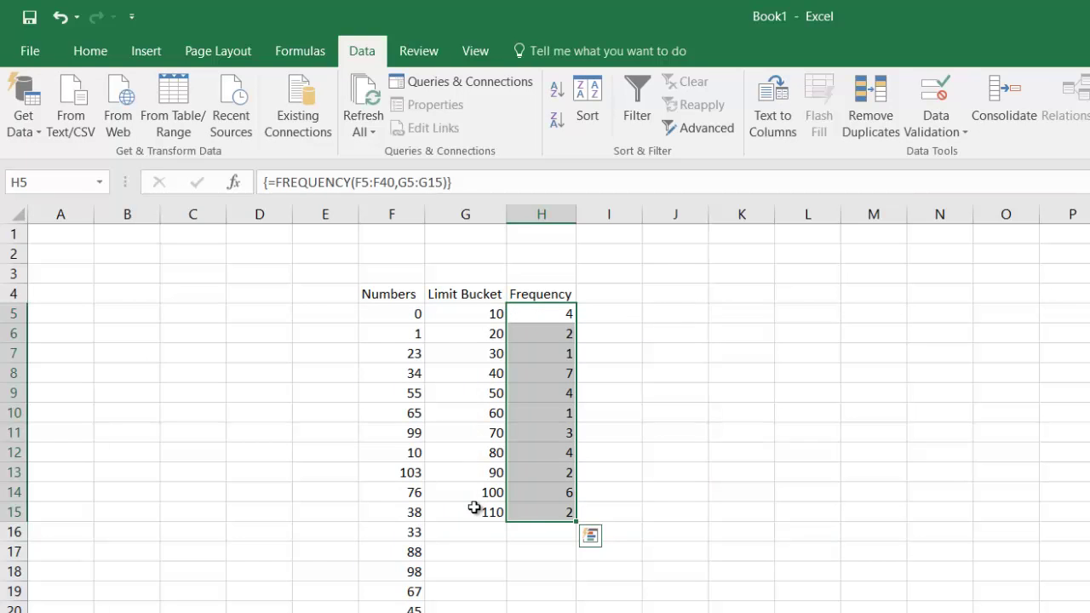
click(664, 372)
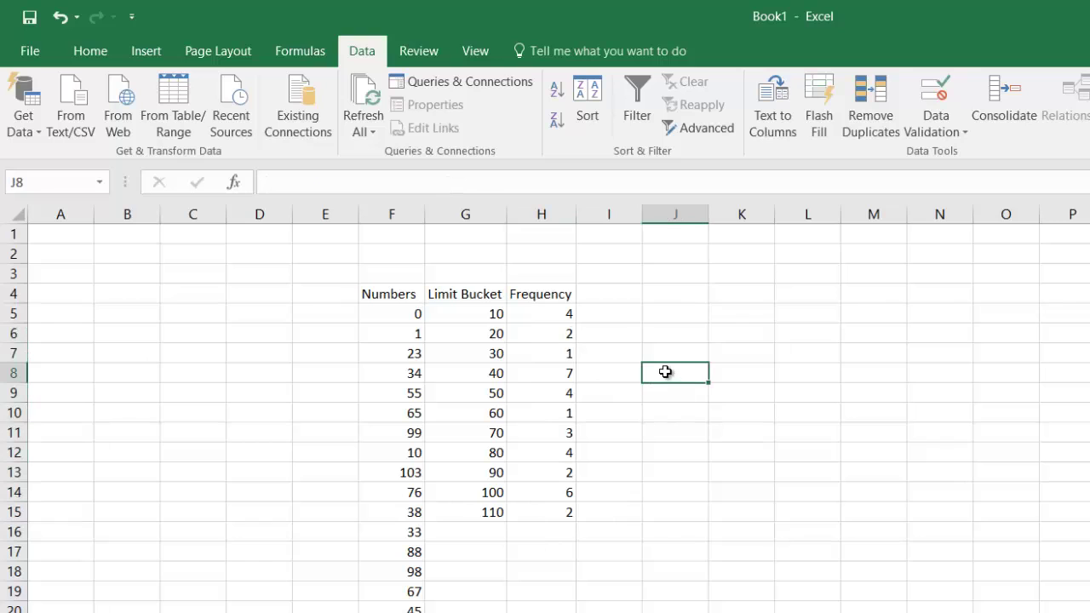
click(555, 314)
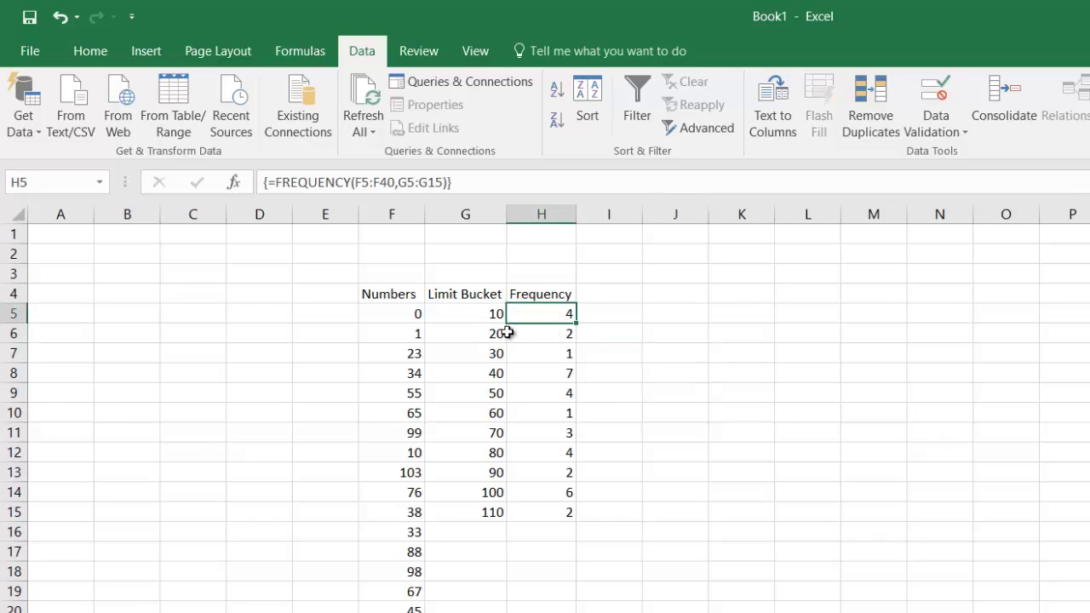
click(558, 336)
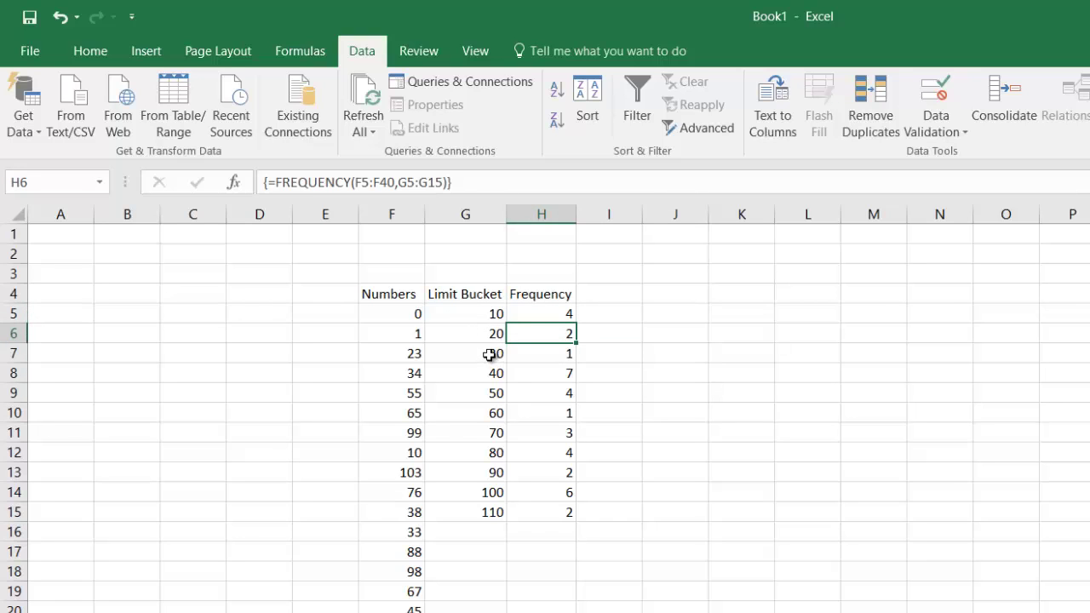
click(555, 355)
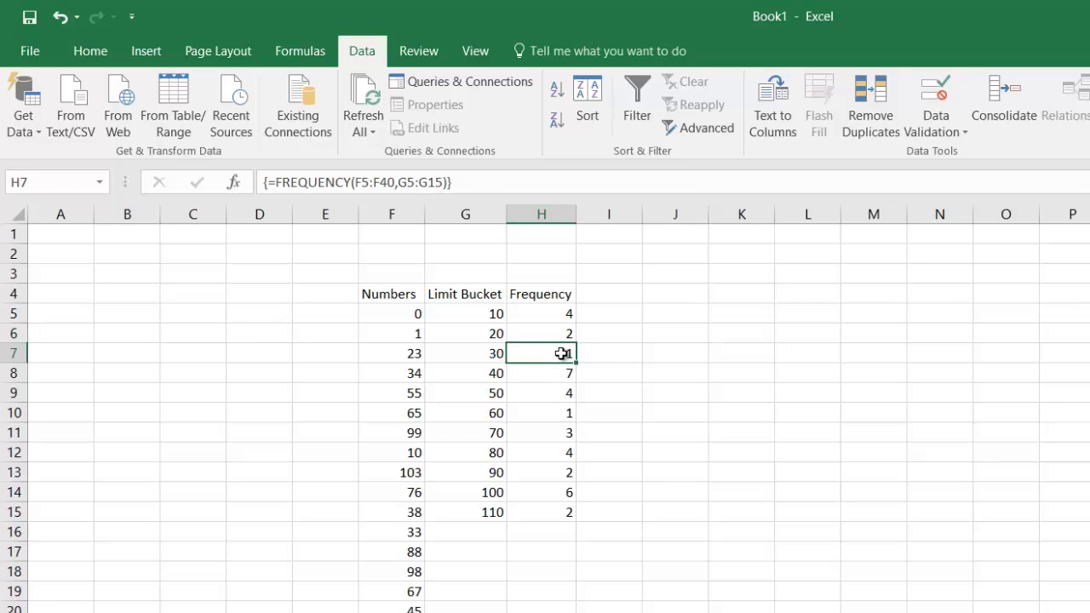
click(585, 410)
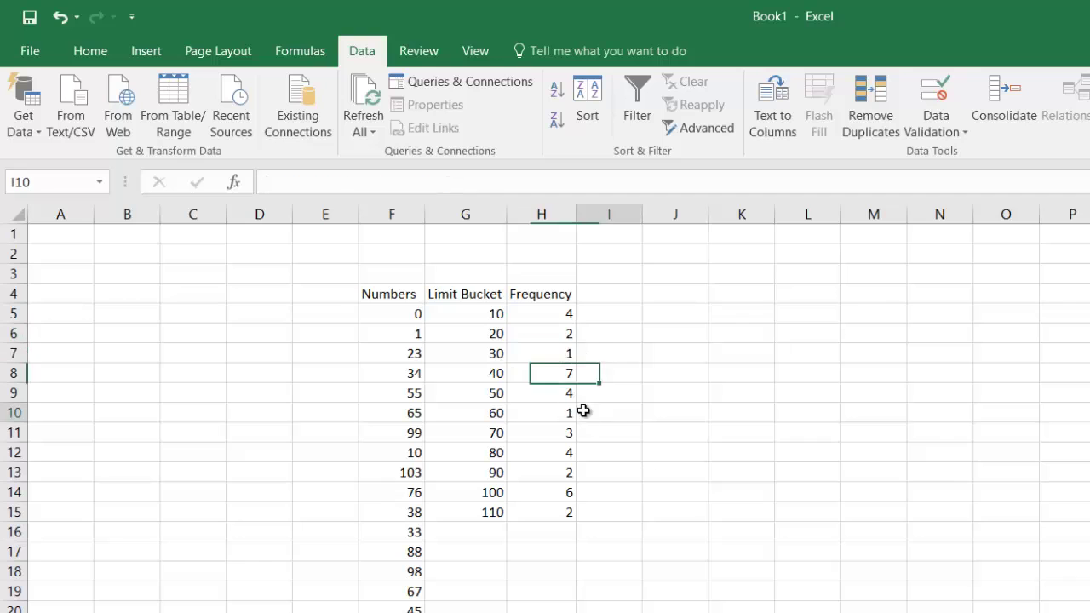
click(396, 314)
click(405, 292)
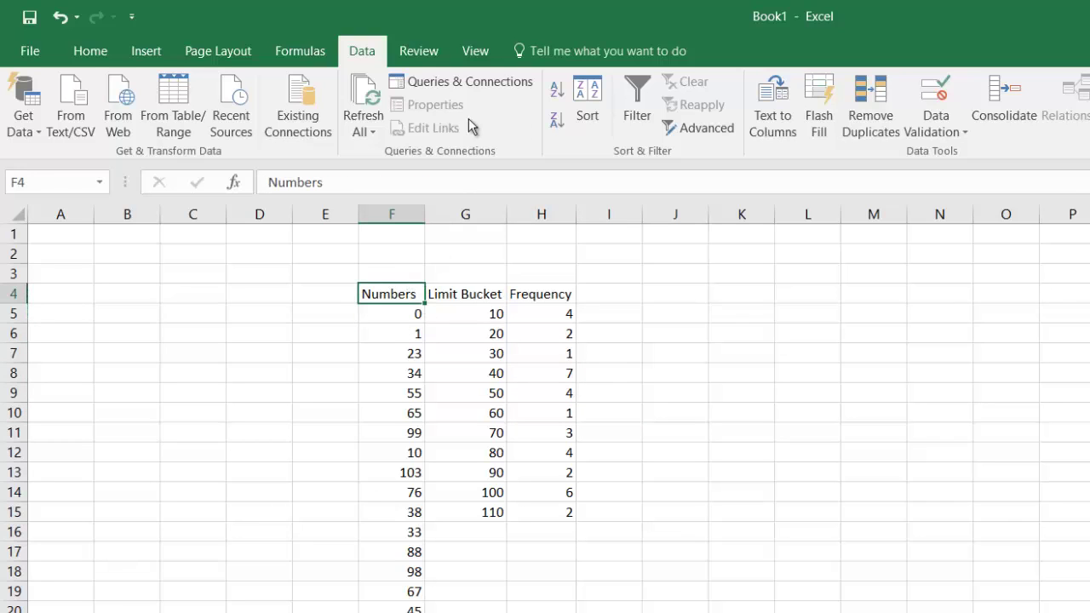
click(636, 107)
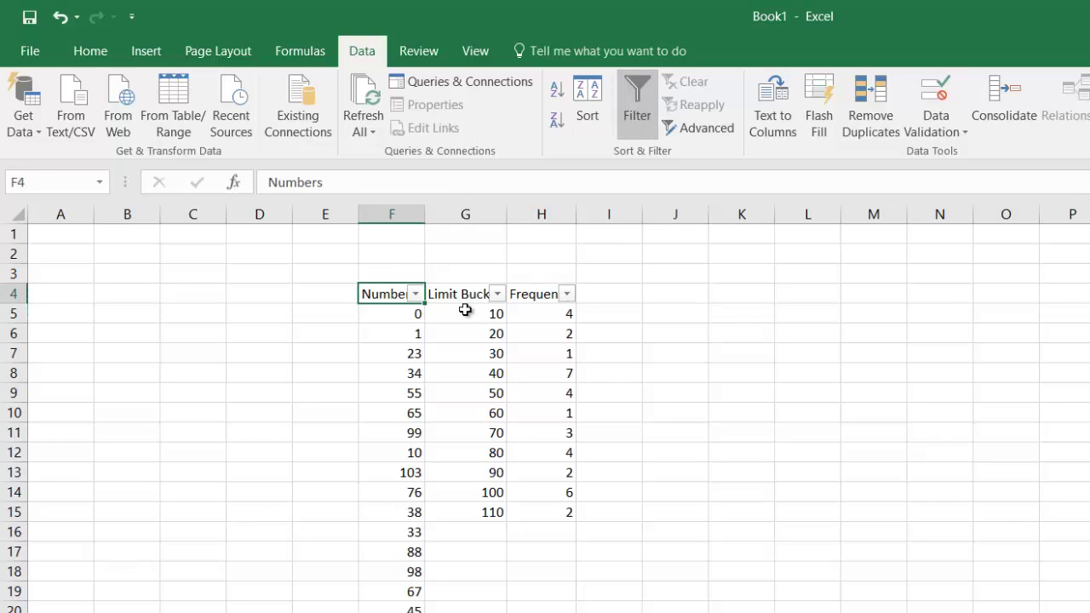
click(416, 296)
click(207, 494)
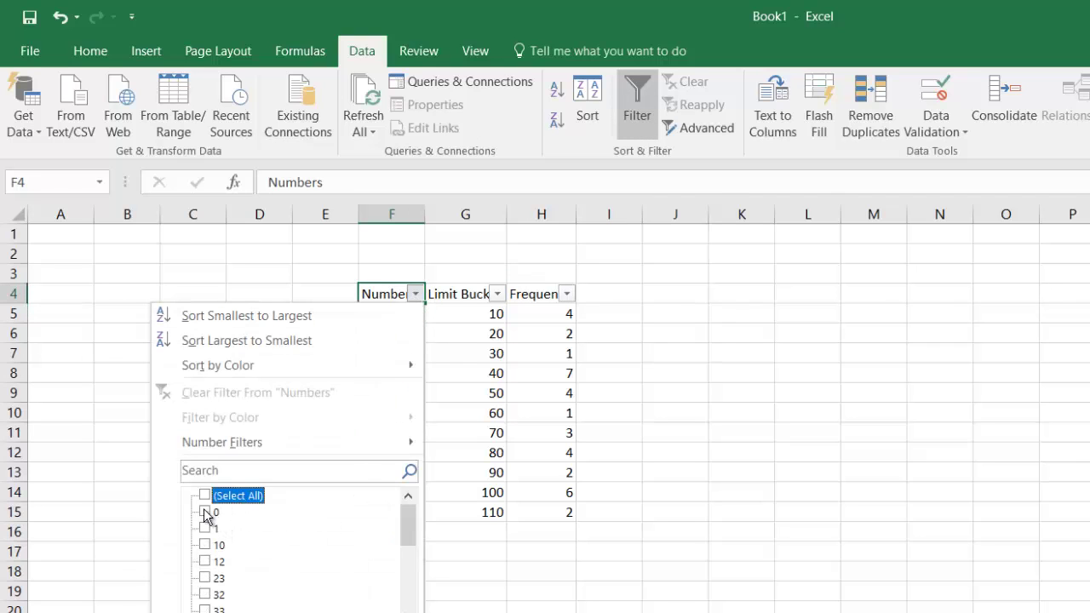
click(205, 512)
click(205, 527)
click(204, 544)
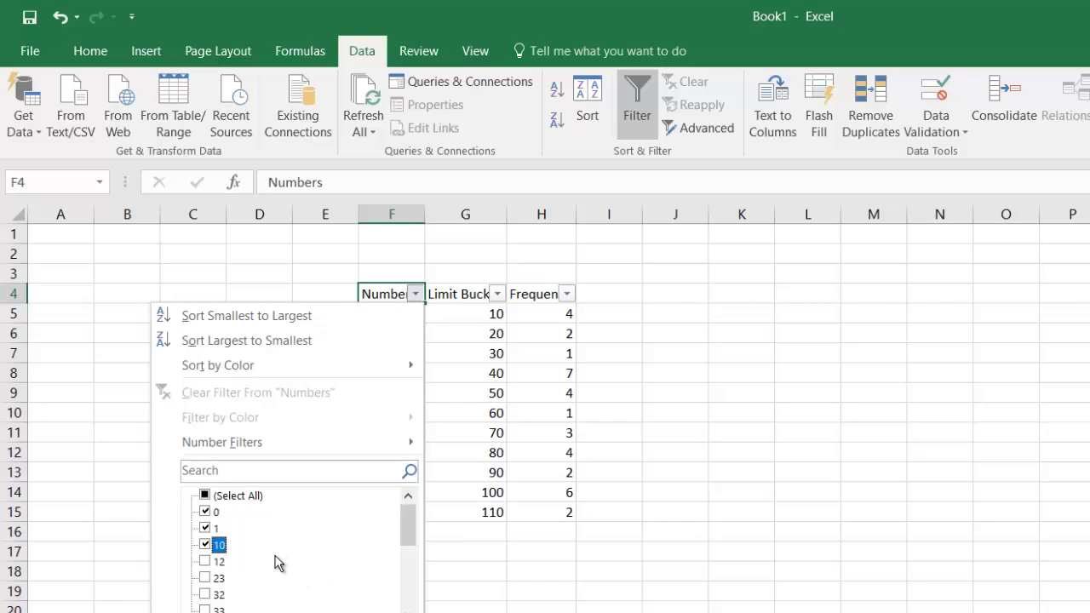
key(Return)
drag(401, 312, 403, 373)
click(540, 316)
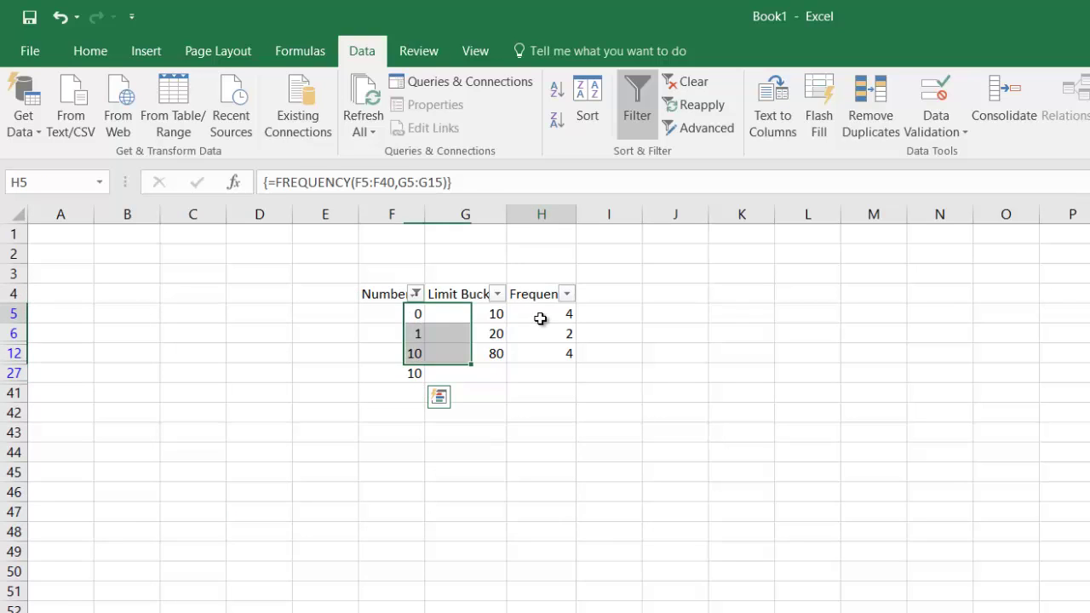
click(416, 293)
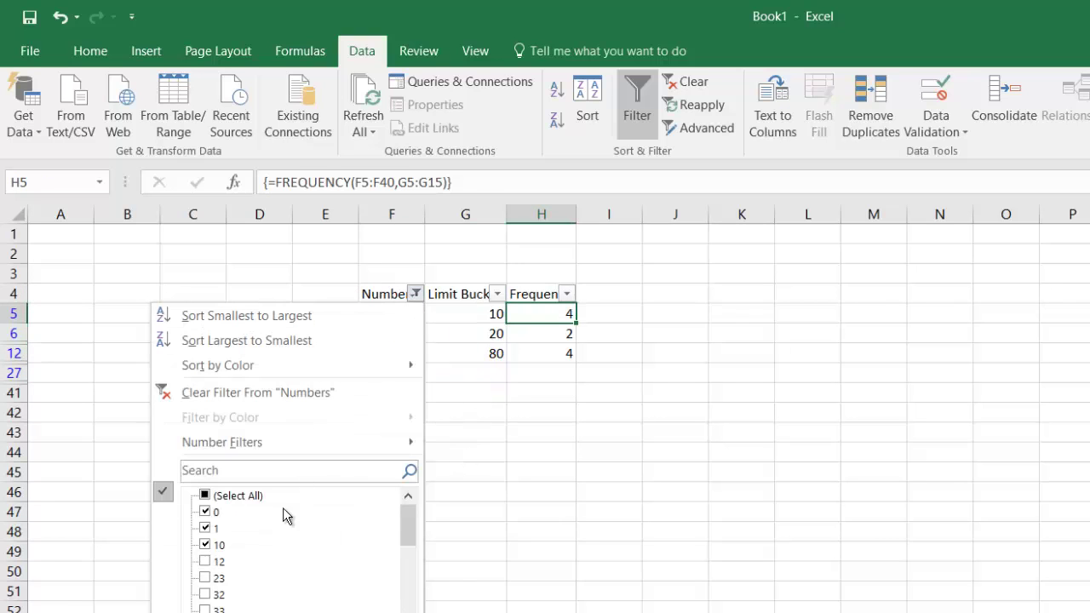
click(216, 511)
click(206, 544)
click(206, 562)
key(Return)
drag(422, 321, 413, 333)
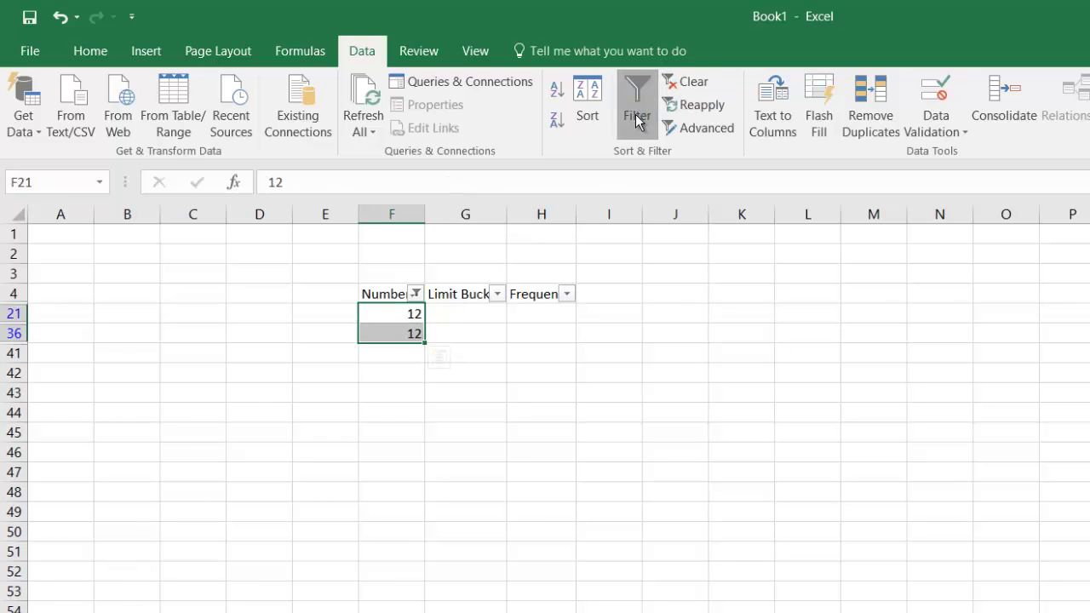
click(637, 110)
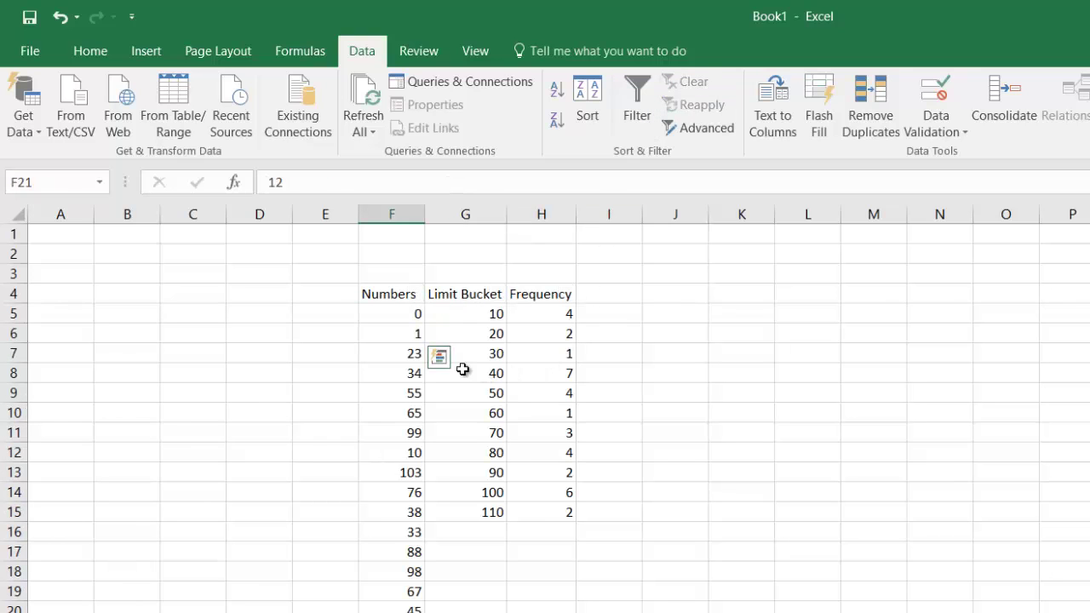
- Check the Frequency formula in H6 and enter the heading 'Limit' in J4
click(544, 336)
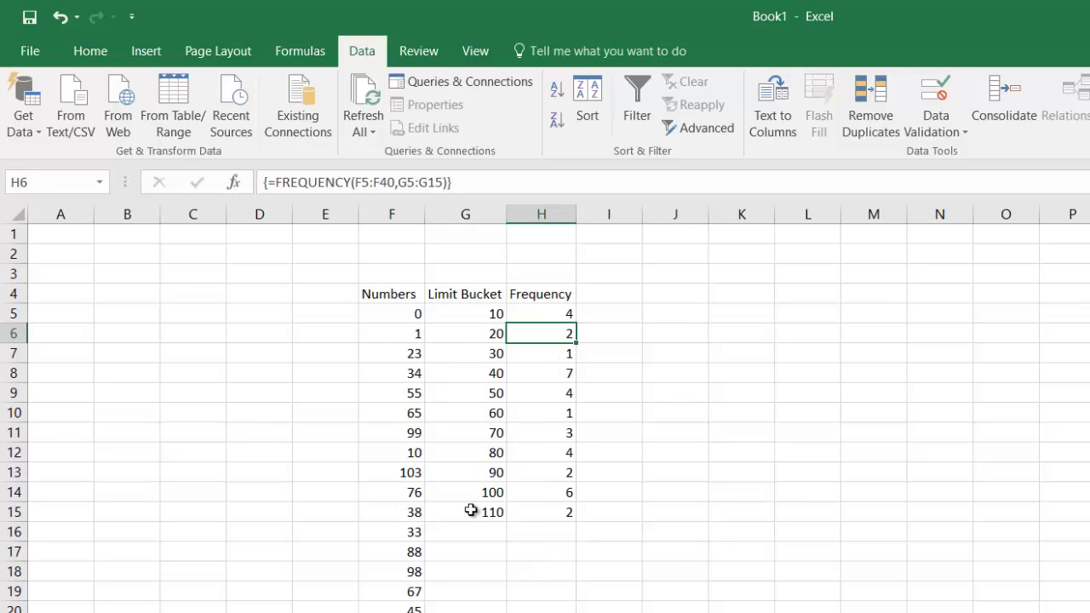
click(504, 609)
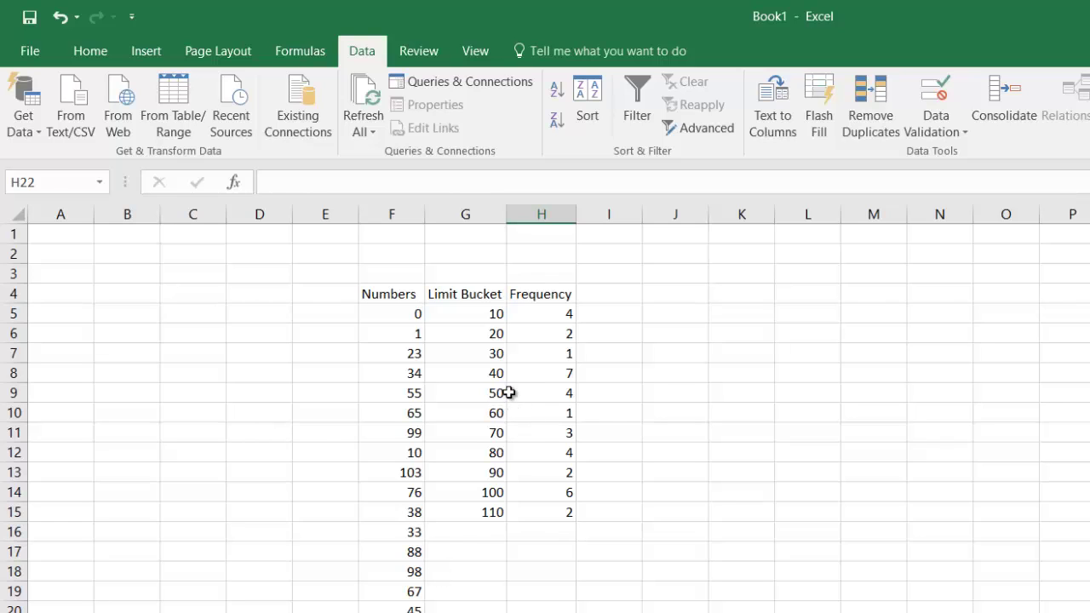
click(724, 566)
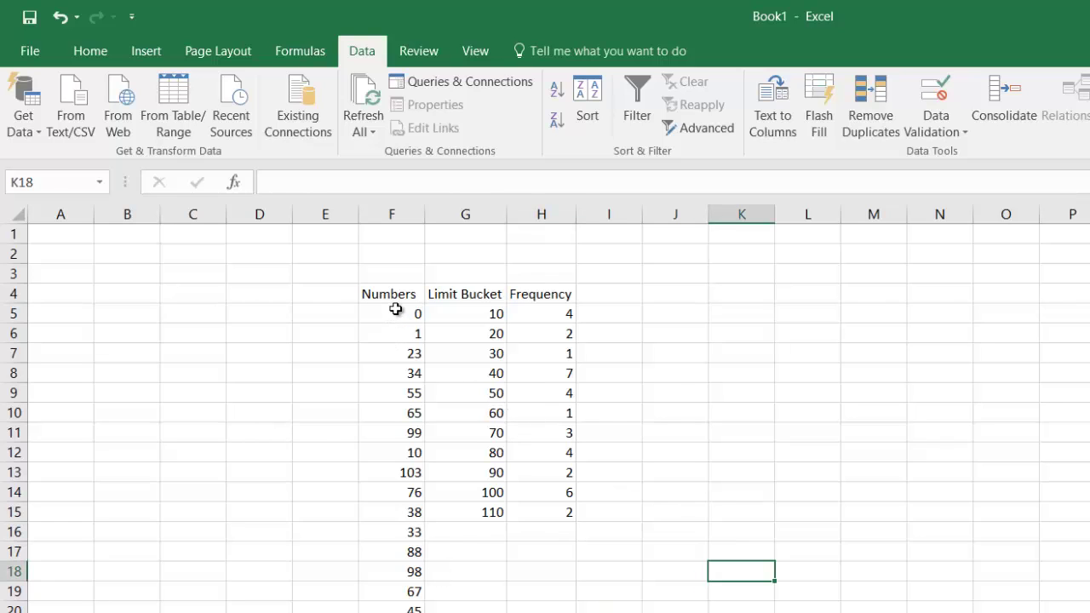
click(667, 301)
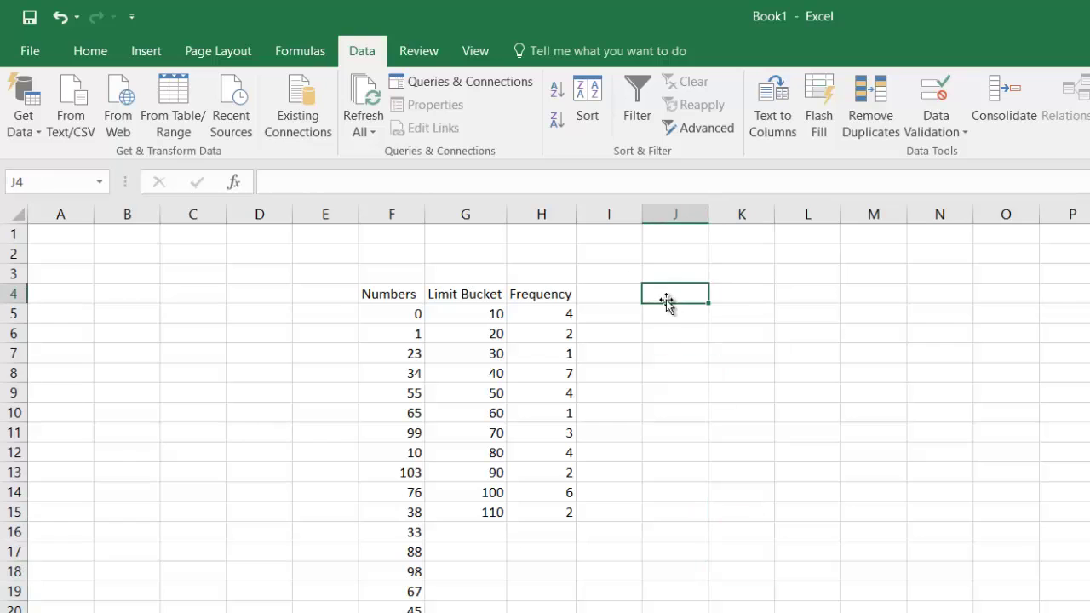
text(Limit)
key(Return)
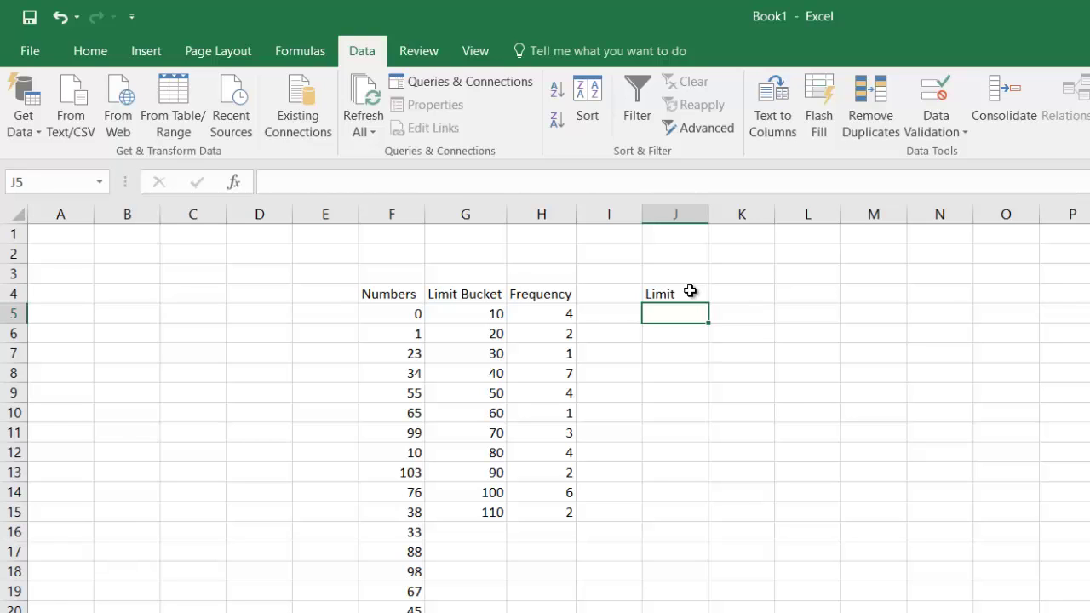
- Fill J5:J10 with the limits 20, 40, 60, 80, 100 and 120
text(20)
key(Return)
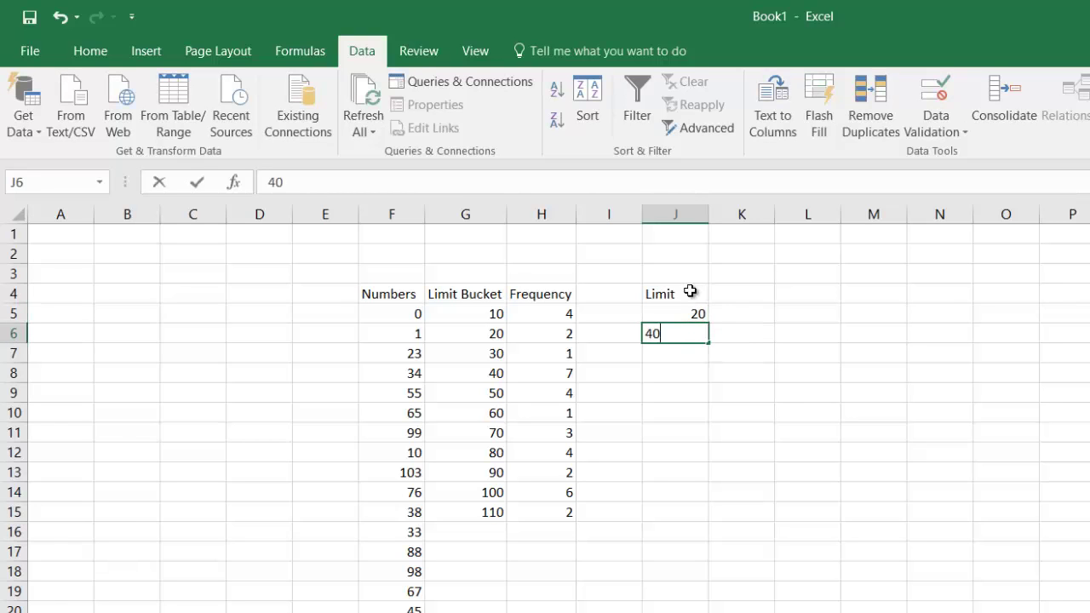
key(Return)
text(60)
key(Return)
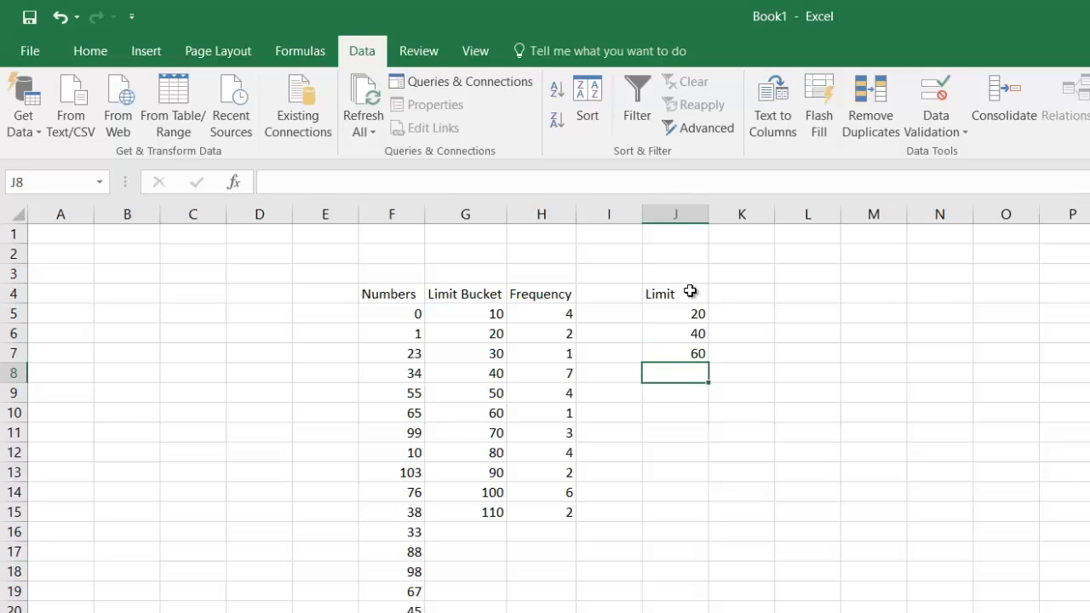
text(80)
key(Return)
text(100)
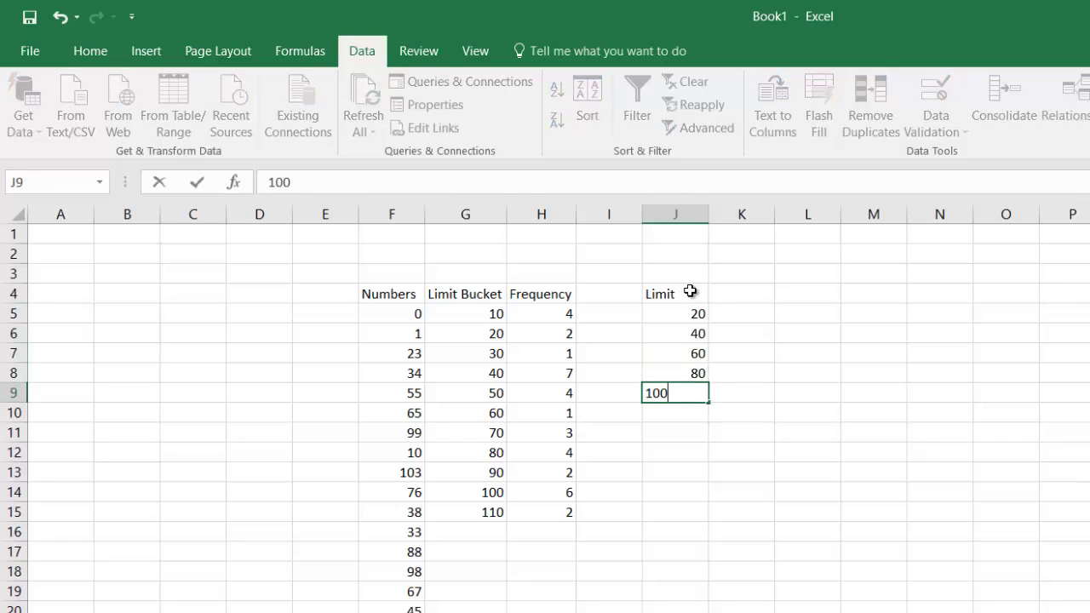
key(Return)
text(120)
key(Return)
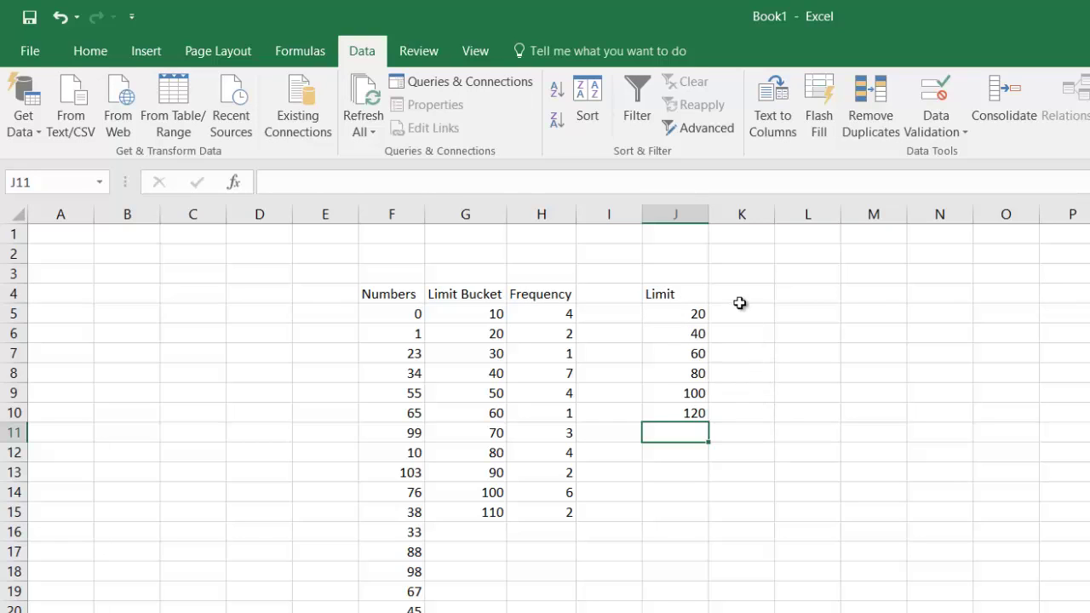
click(787, 382)
drag(734, 310, 738, 416)
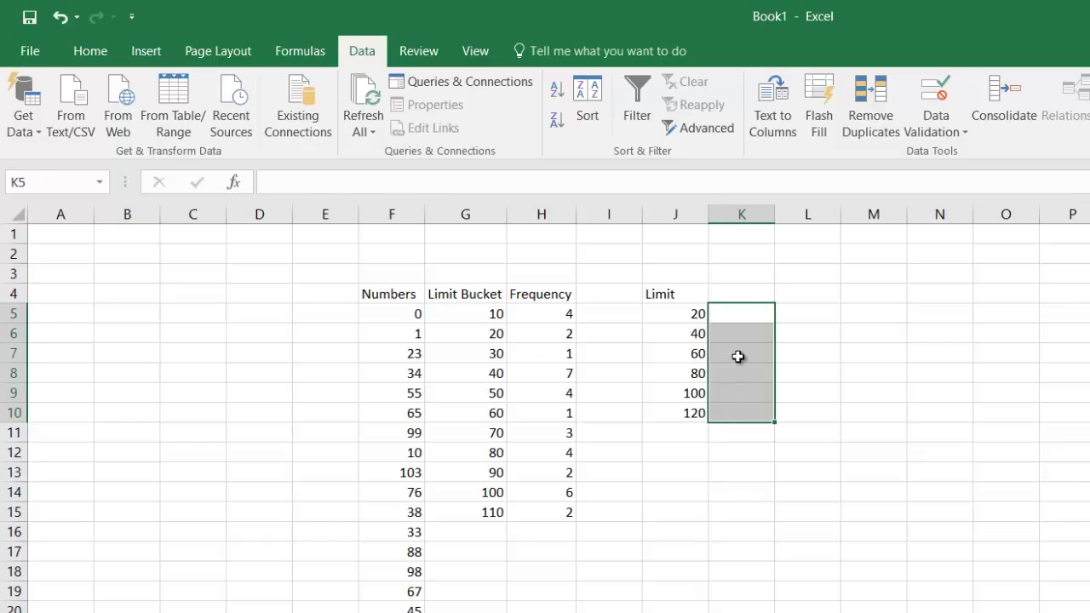
- Array-enter =FREQUENCY(F5:F40,J5:J10) across K5:K10
text(=fre)
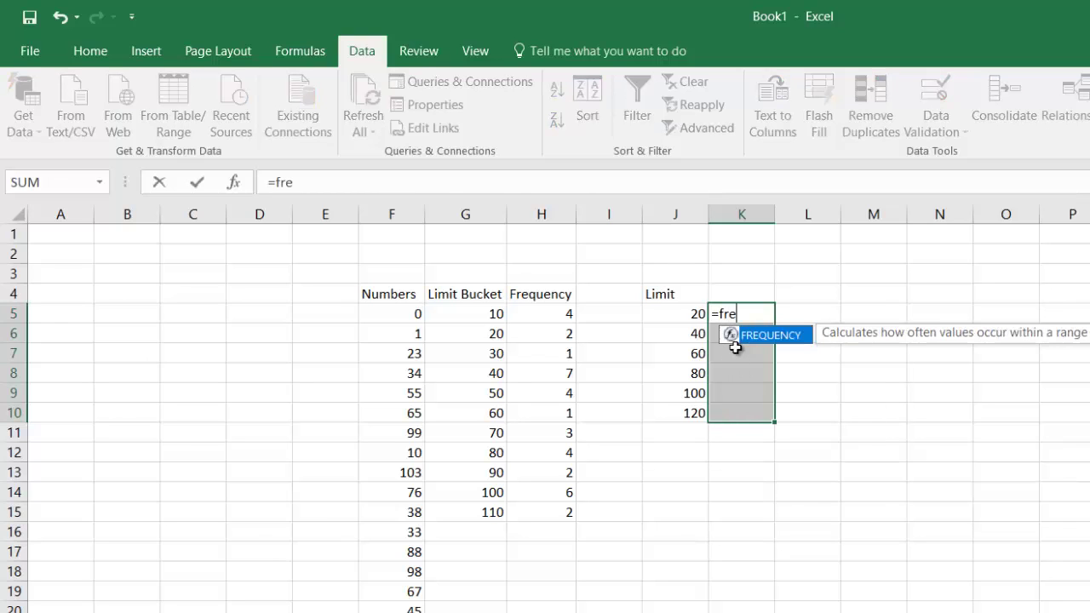
text(quency()
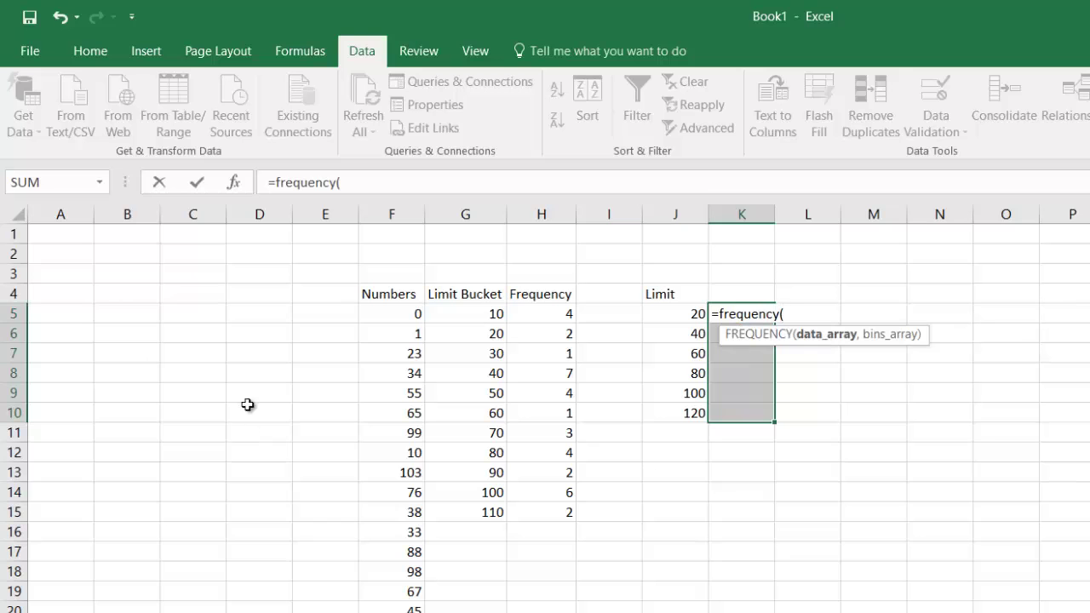
click(373, 313)
key(ctrl+shift+Down)
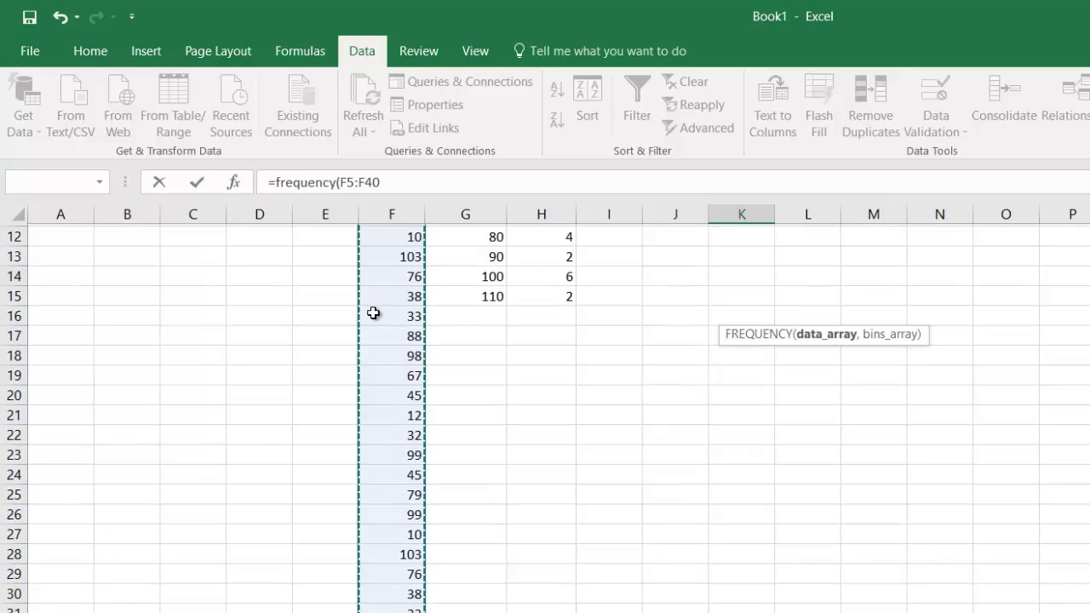
scroll(511, 306, up, 4)
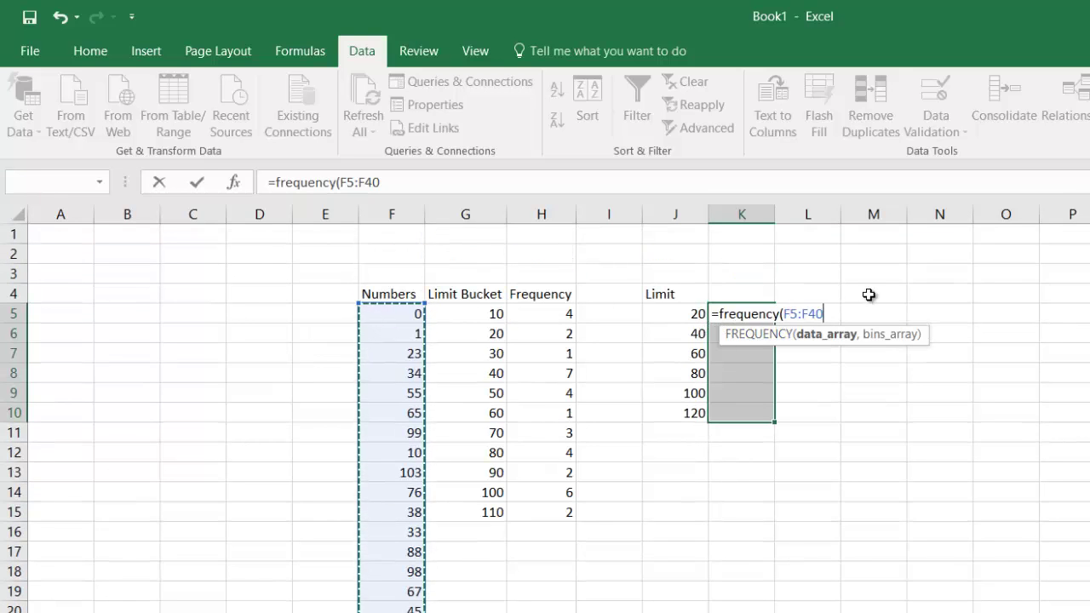
text(,)
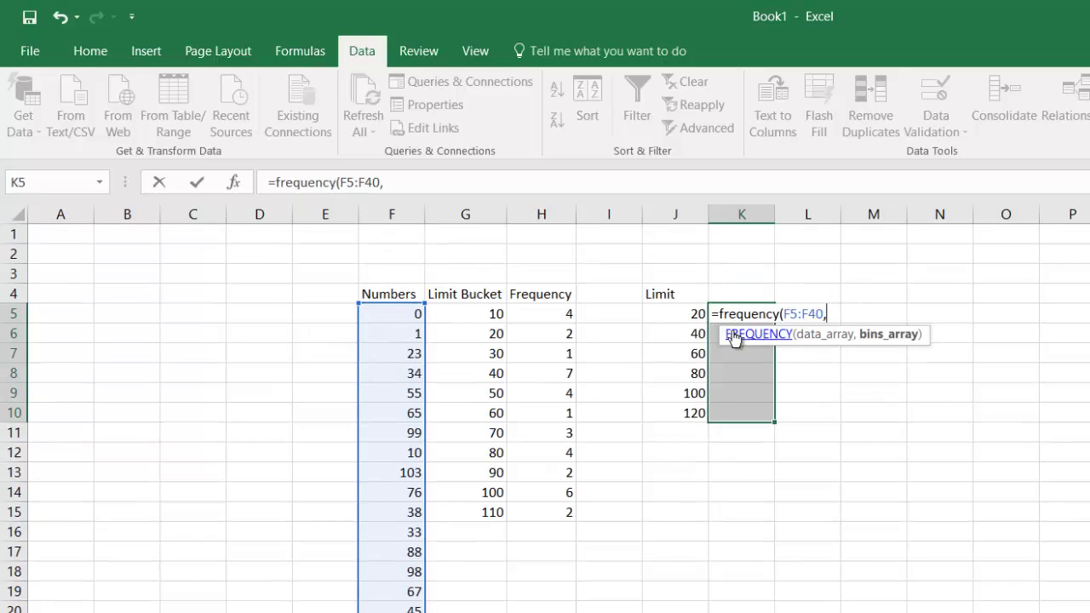
drag(687, 317, 693, 414)
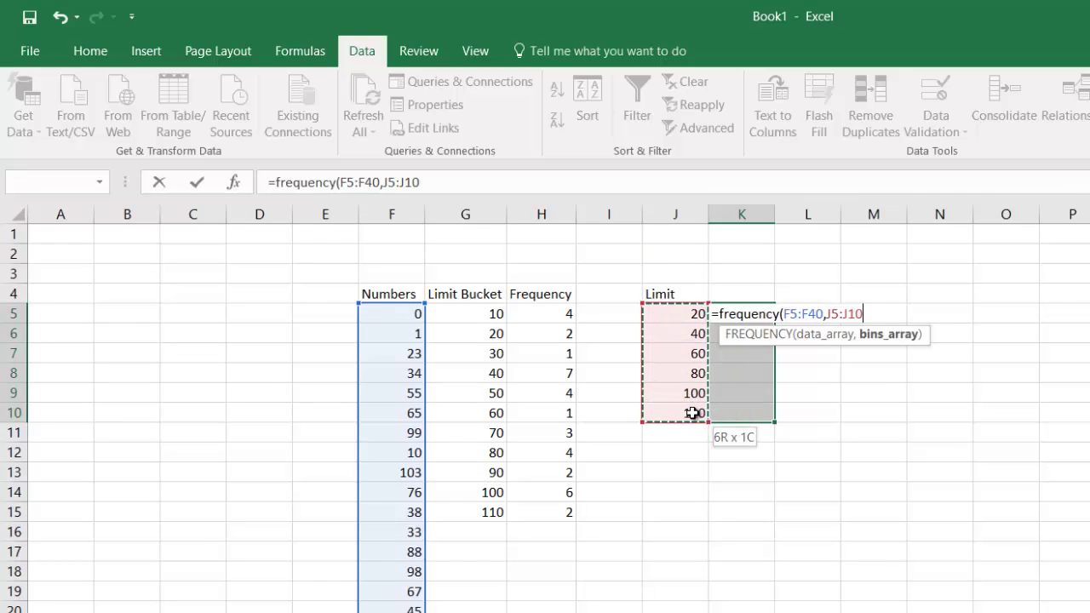
text())
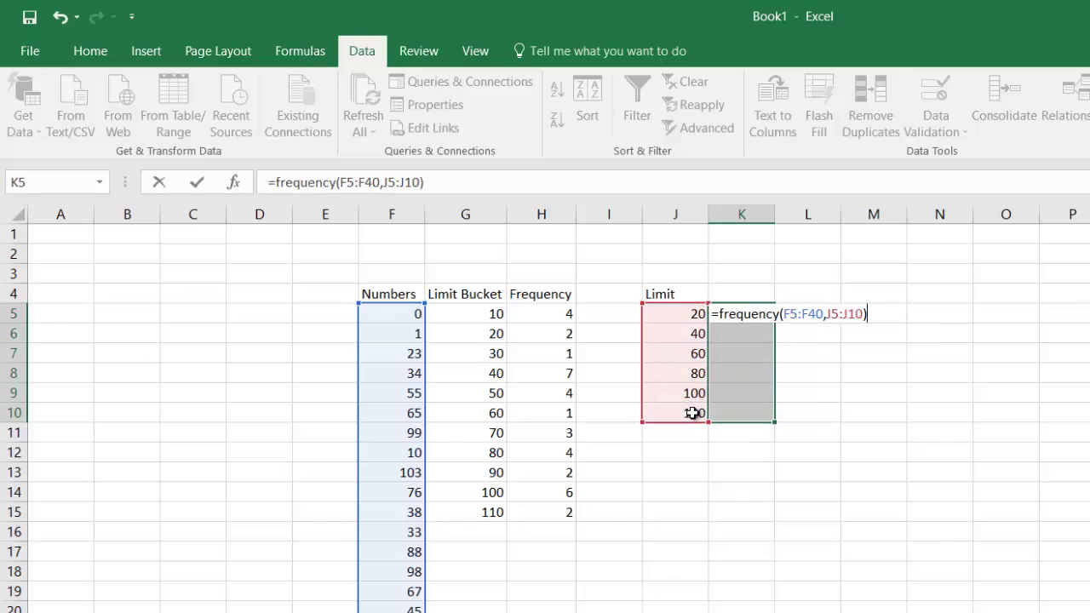
key(ctrl+shift+Return)
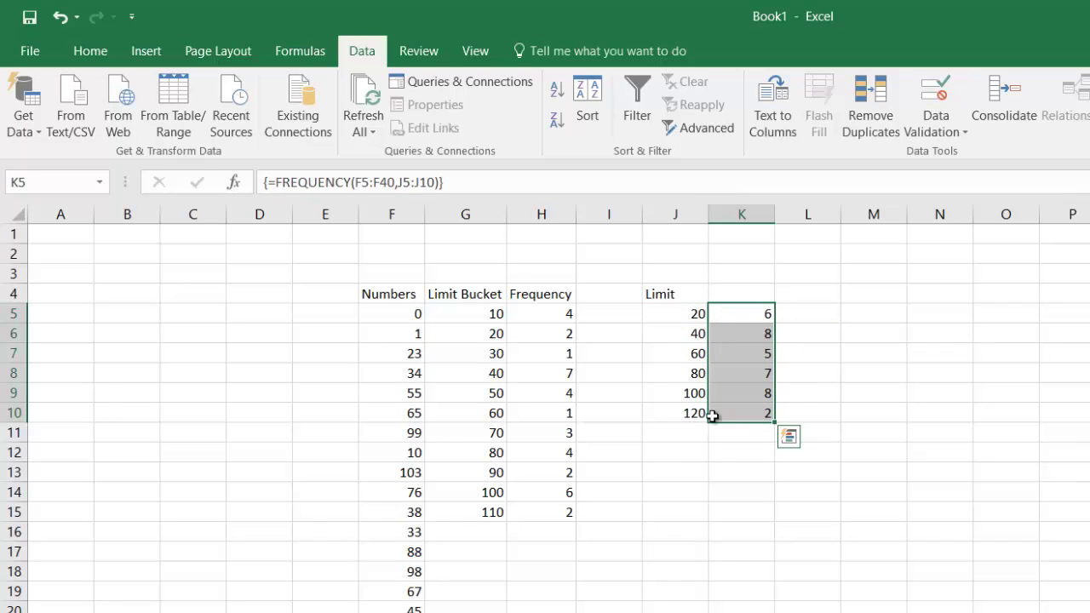
- Check the K5 and K6 results against limits 20 and 40
click(724, 319)
click(688, 332)
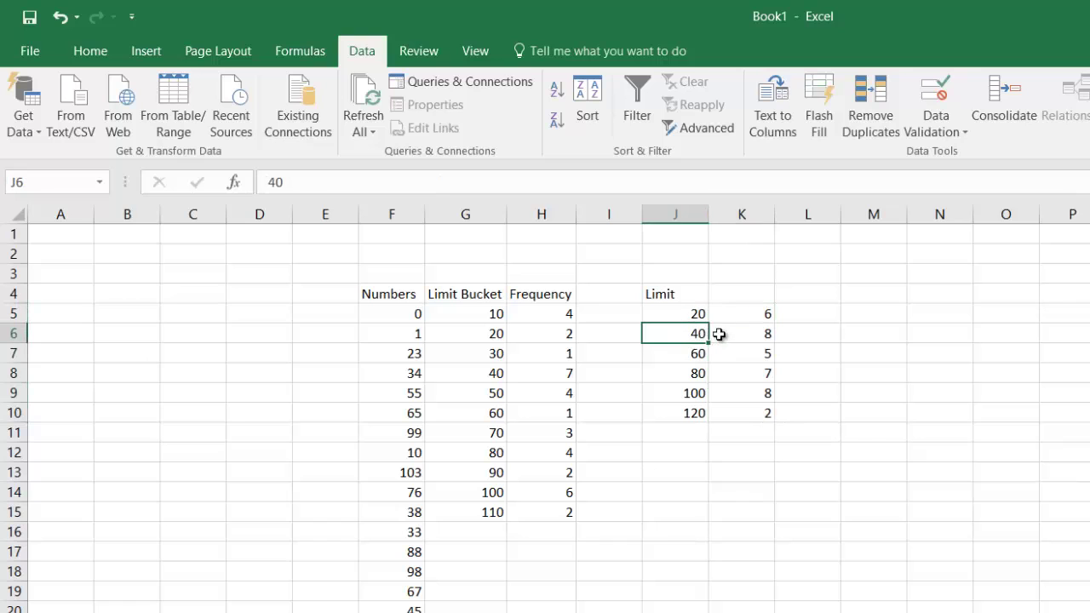
click(720, 335)
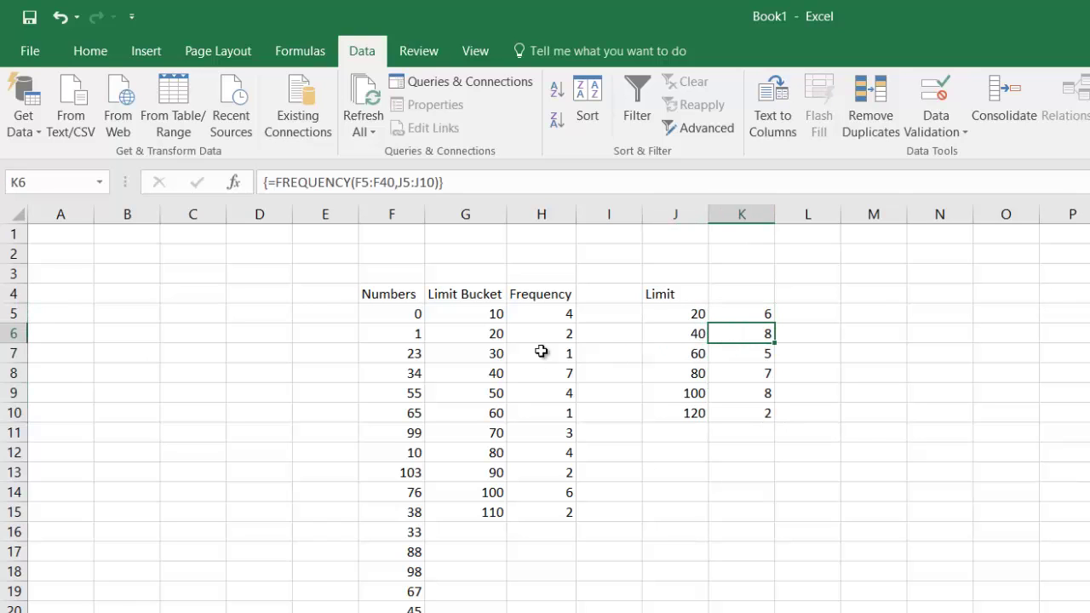
click(385, 296)
click(415, 294)
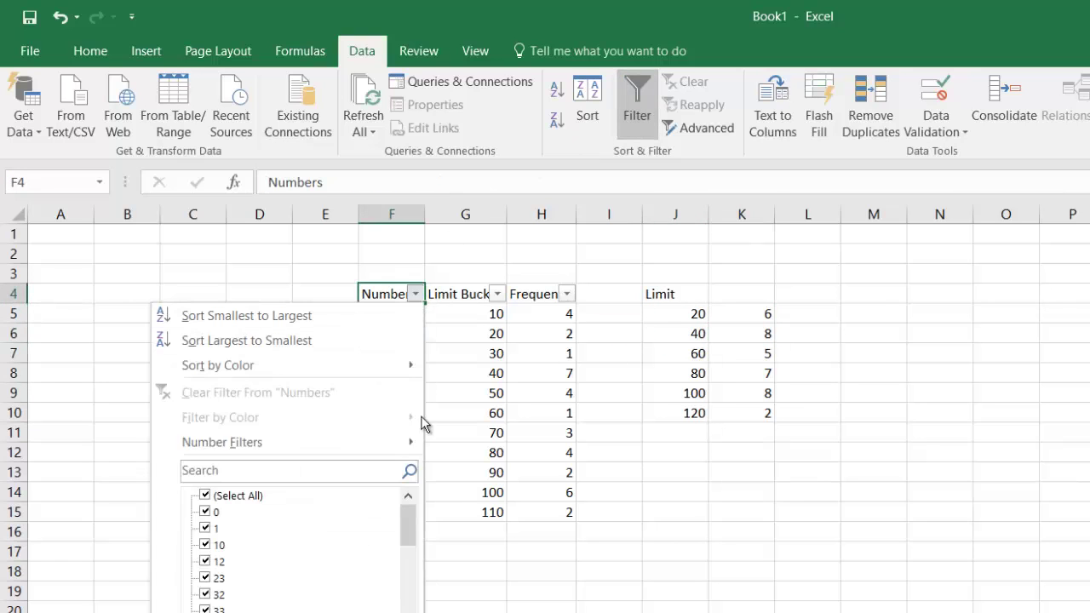
click(242, 499)
click(205, 511)
click(205, 528)
click(206, 545)
click(205, 561)
click(205, 577)
key(Return)
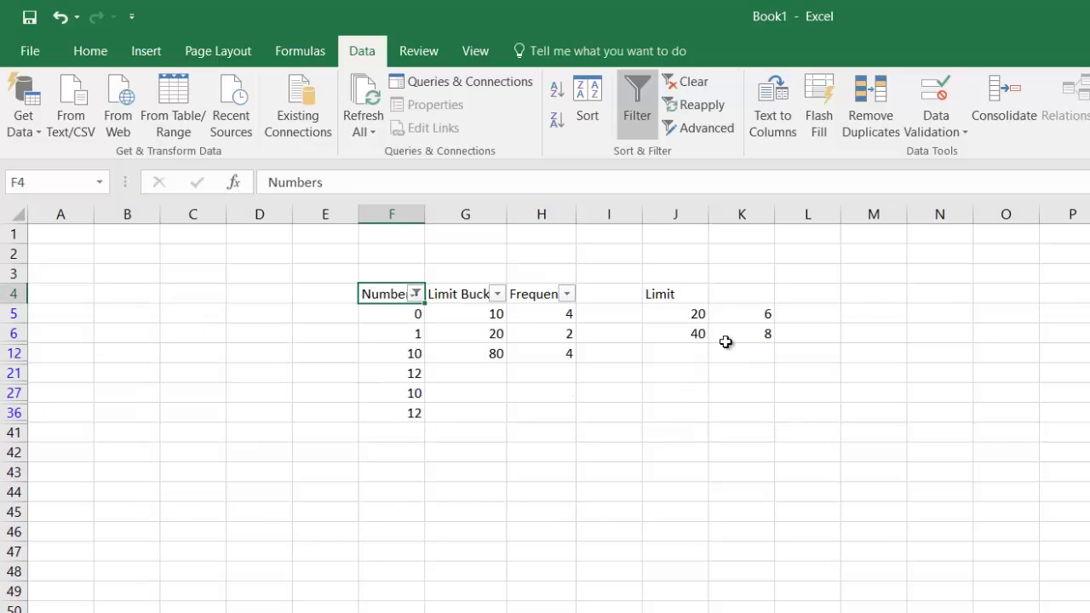
drag(376, 316, 384, 414)
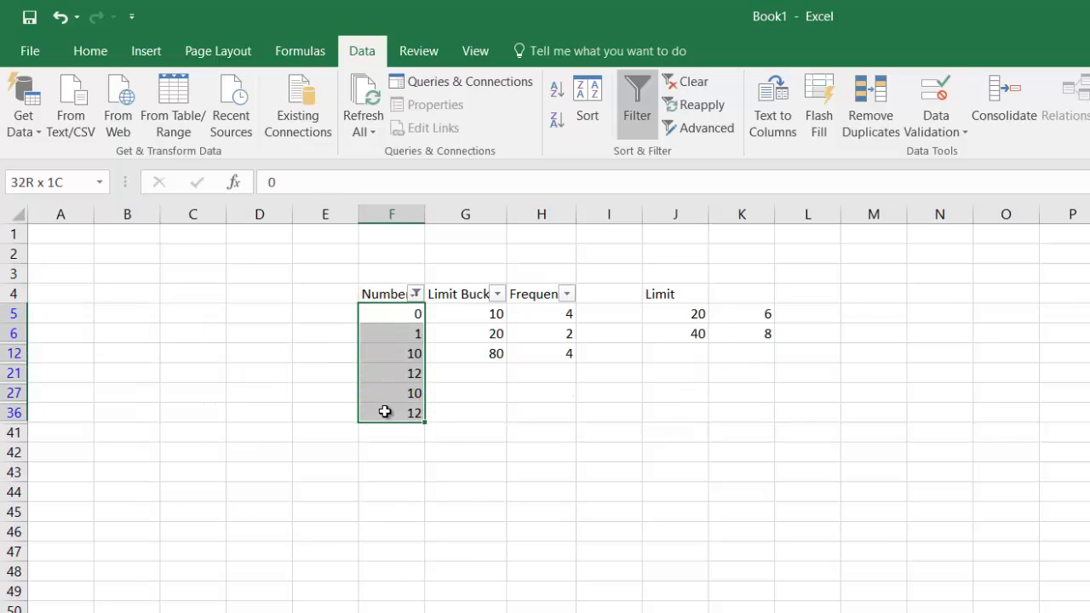
click(743, 313)
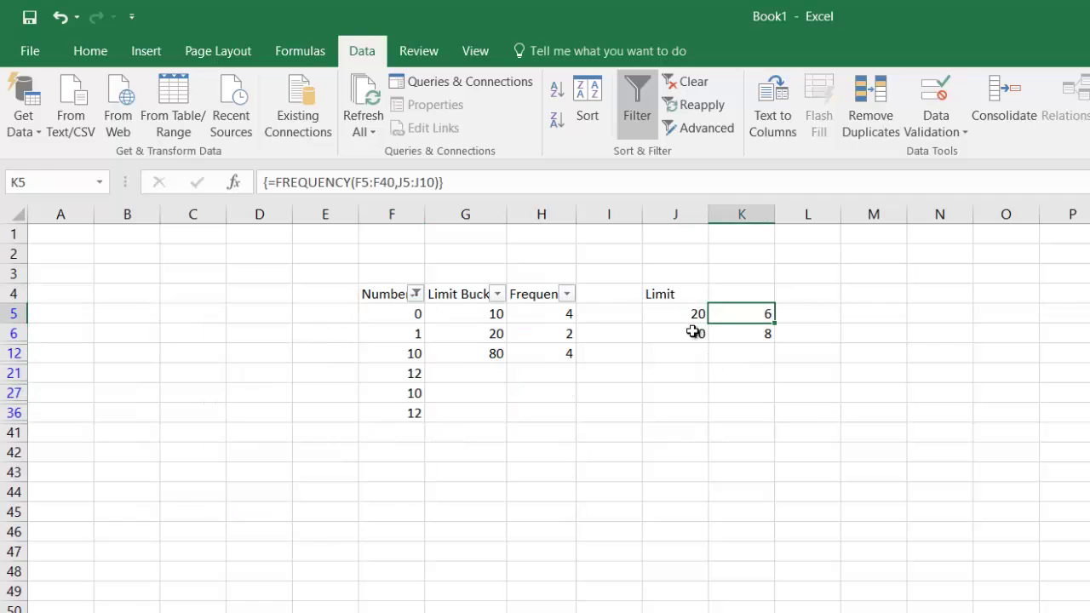
click(416, 293)
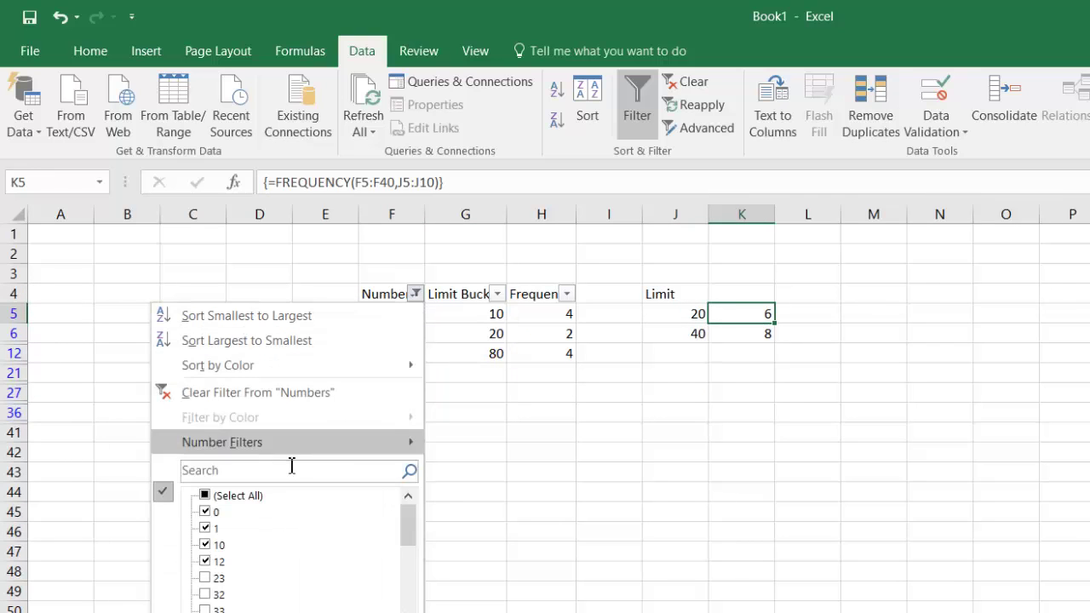
click(207, 512)
click(208, 527)
click(208, 544)
click(207, 561)
click(208, 577)
click(207, 594)
scroll(245, 593, down, 1)
click(212, 561)
click(213, 577)
click(213, 593)
scroll(223, 600, down, 1)
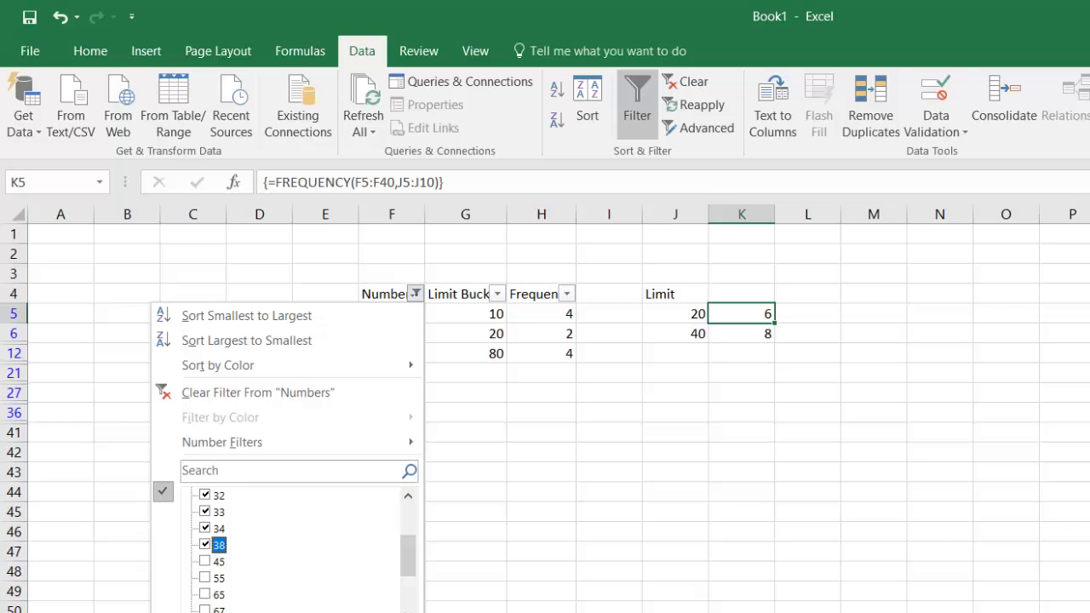
key(Return)
drag(412, 313, 409, 457)
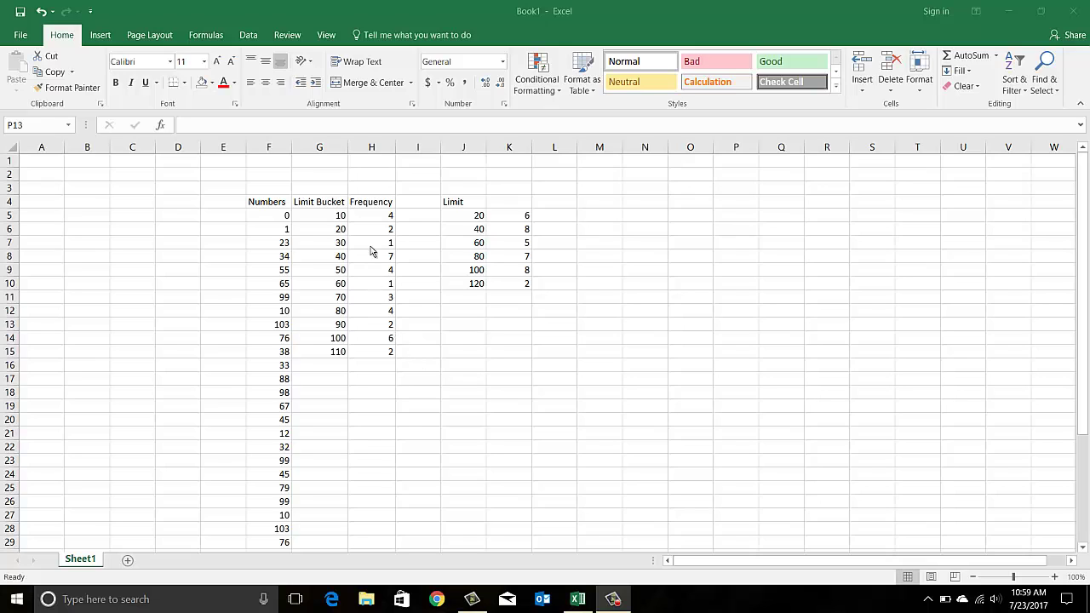
- Insert a recommended clustered column chart of the Limit Bucket and Frequency data G5:H15
click(445, 415)
drag(336, 219, 380, 351)
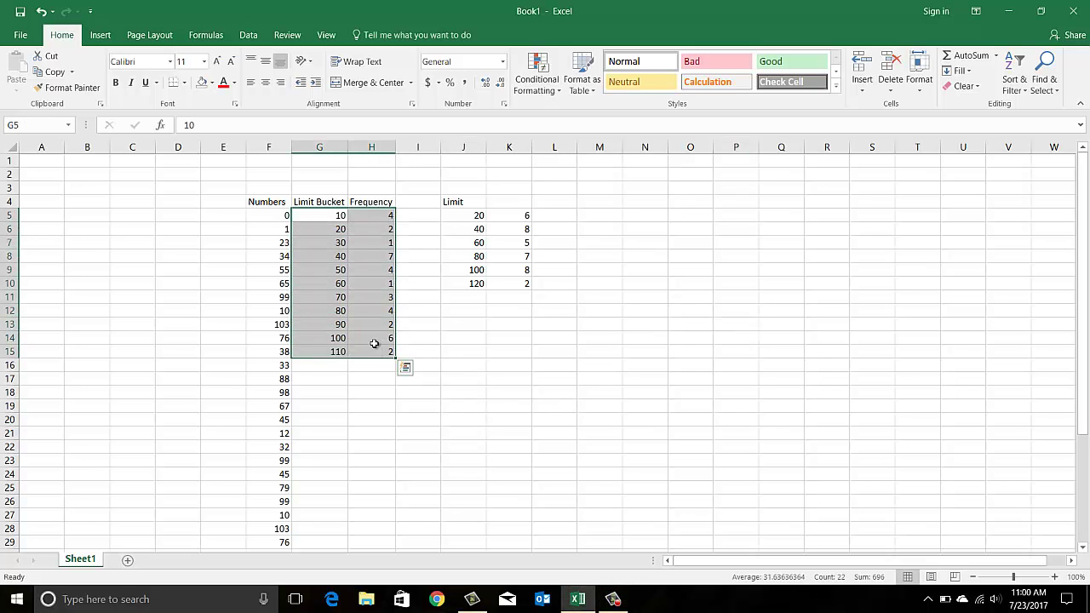
click(101, 35)
click(497, 76)
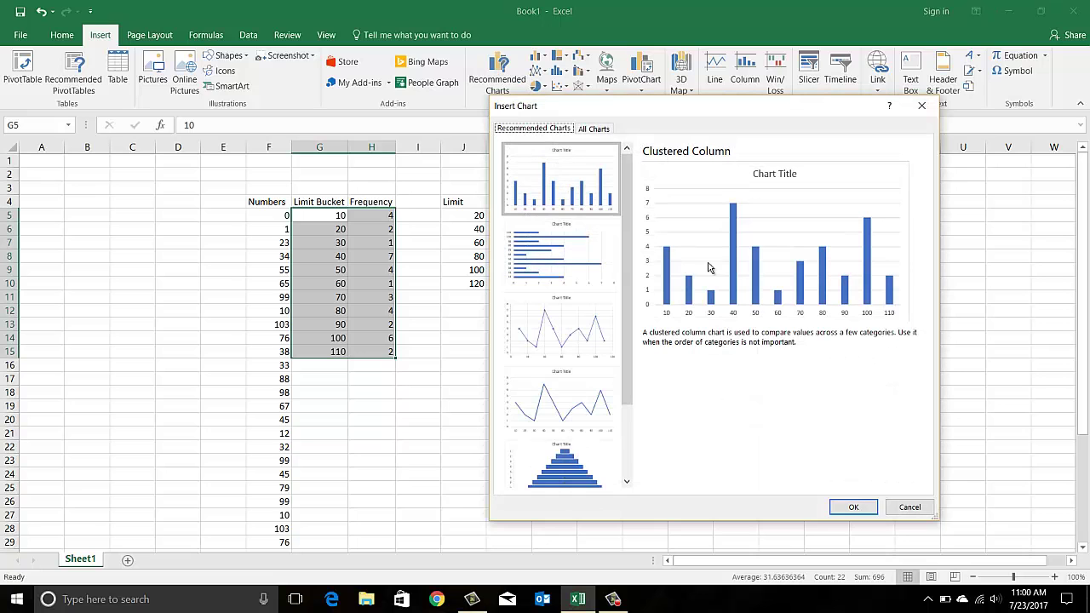
click(851, 507)
- Move the chart to the right, beside the frequency tables
drag(652, 292, 891, 189)
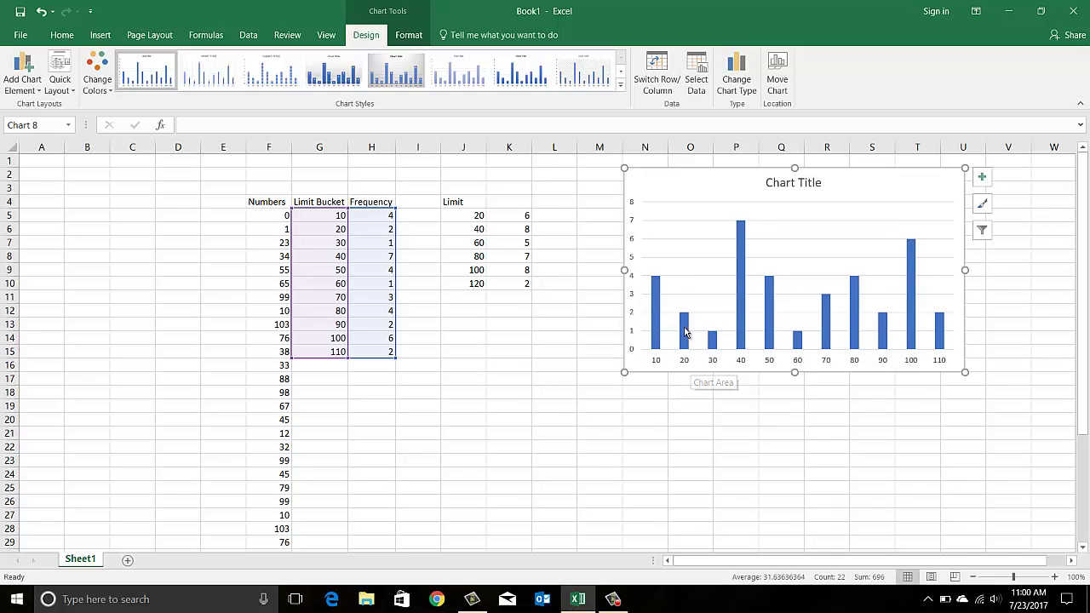
drag(900, 186, 908, 210)
click(904, 464)
click(553, 337)
drag(477, 216, 508, 283)
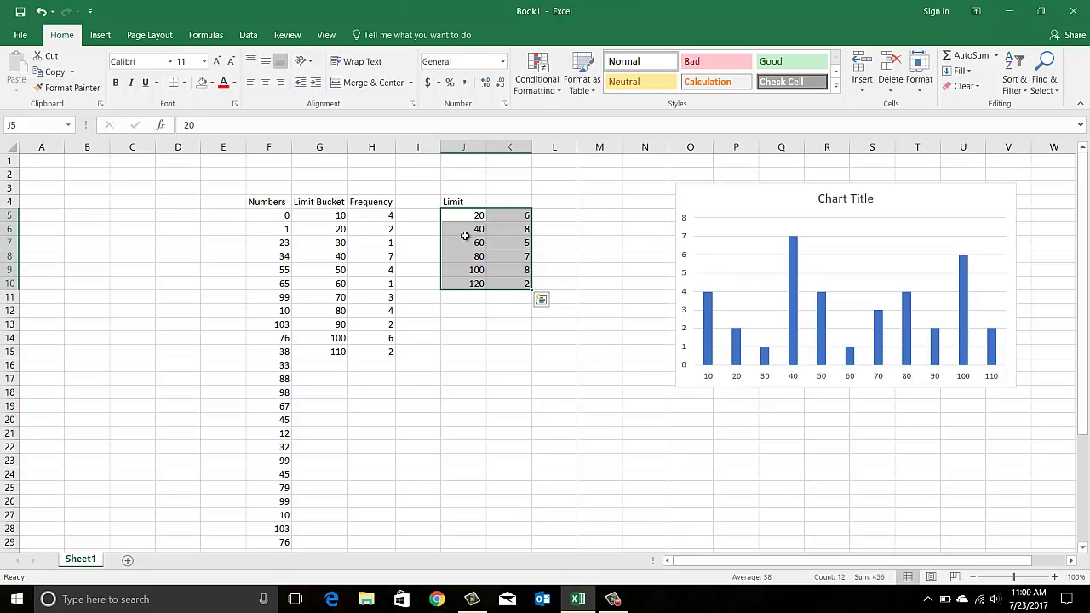
- Insert a recommended clustered column chart of the Limit counts and move it lower on the sheet
click(100, 35)
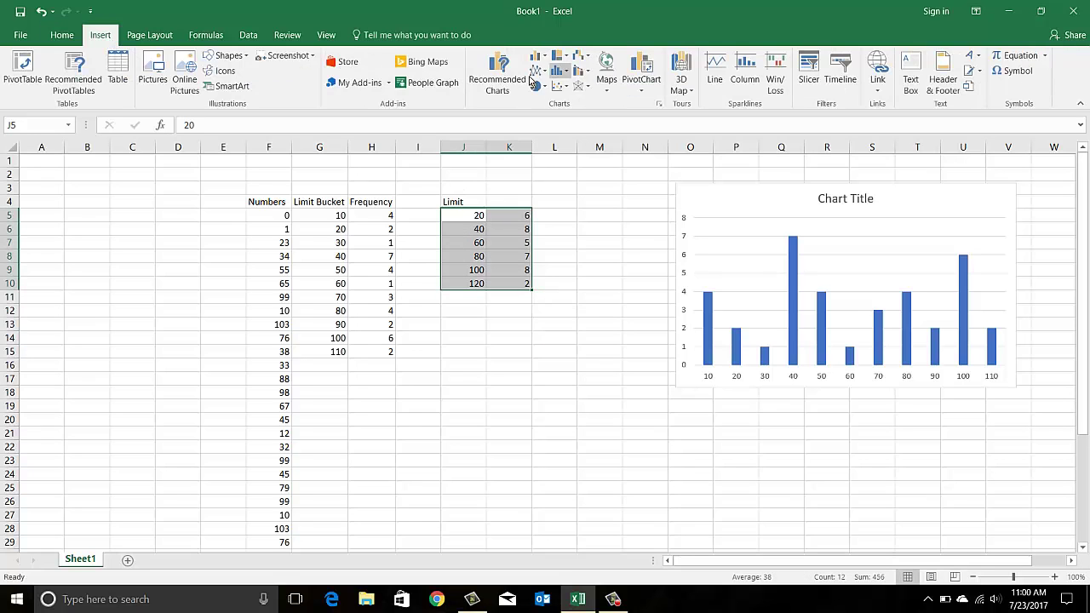
click(500, 77)
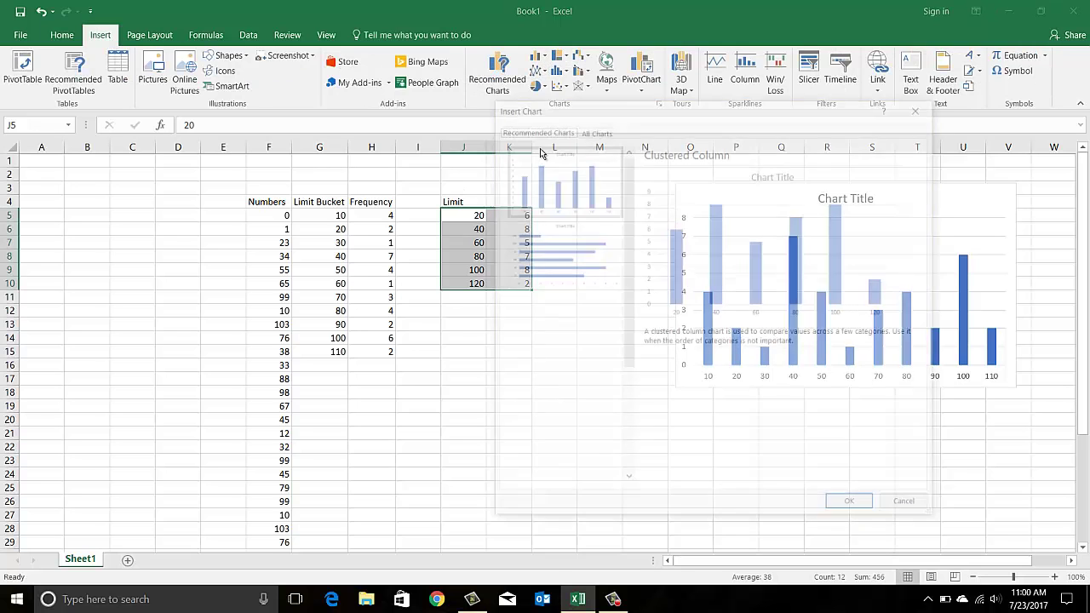
click(849, 502)
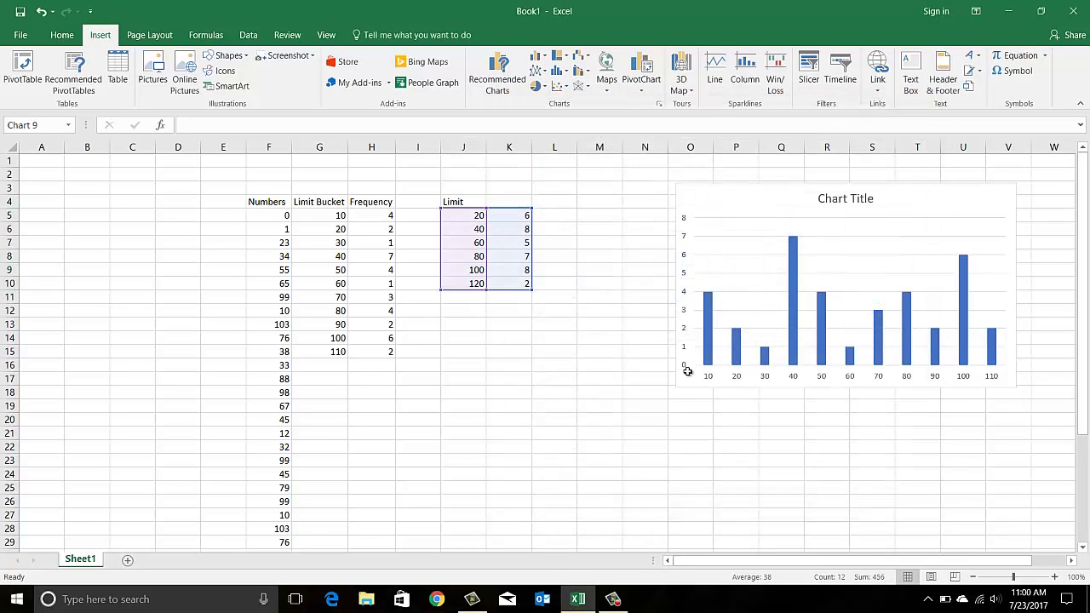
drag(689, 331, 629, 340)
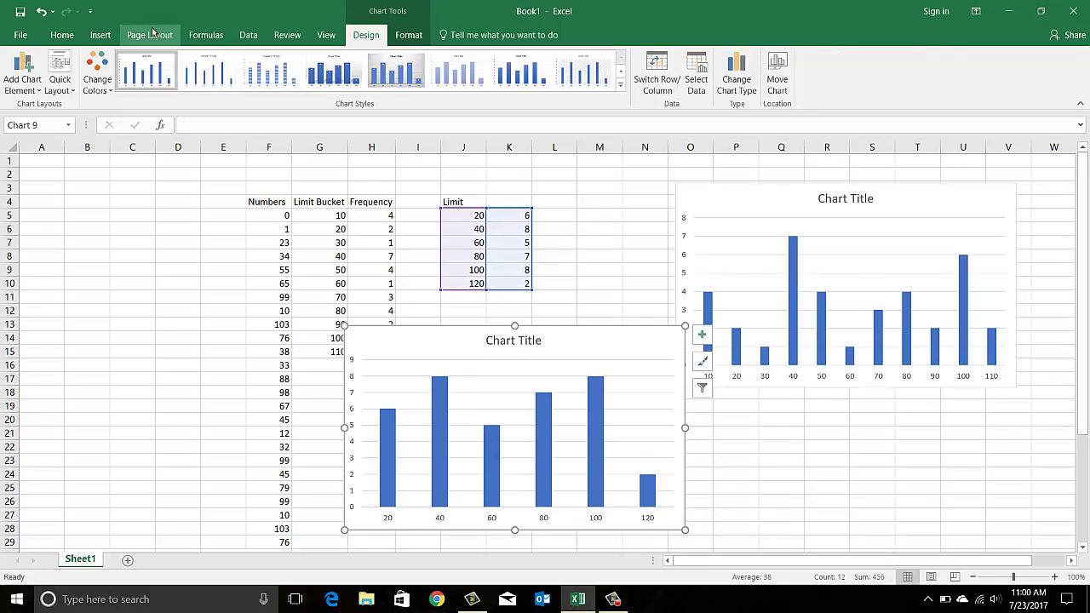
- Change the new Limit chart to a line chart and shift it slightly right
click(101, 35)
click(502, 75)
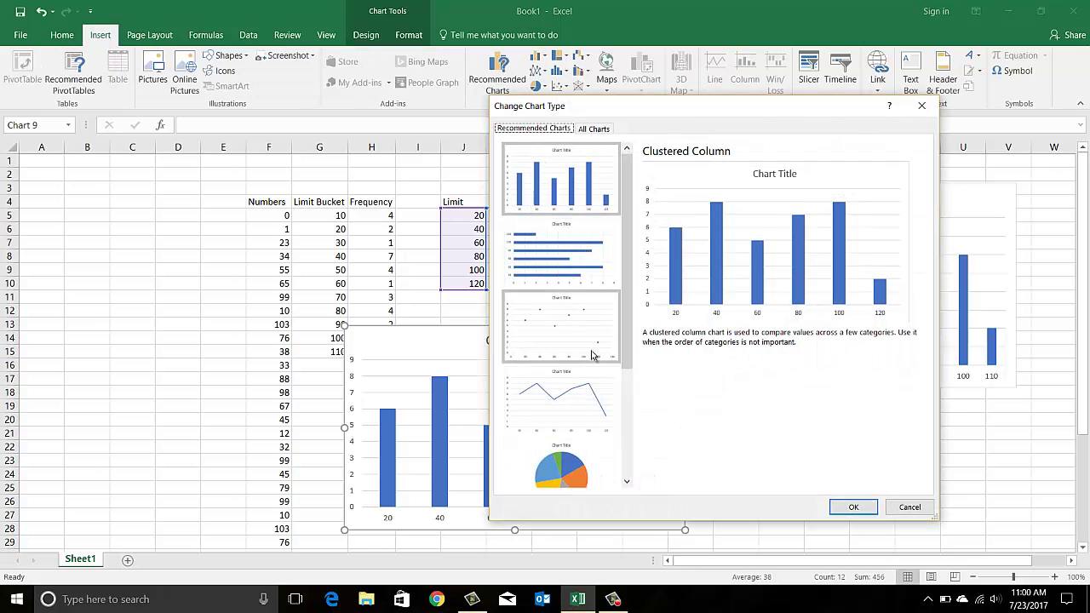
click(588, 393)
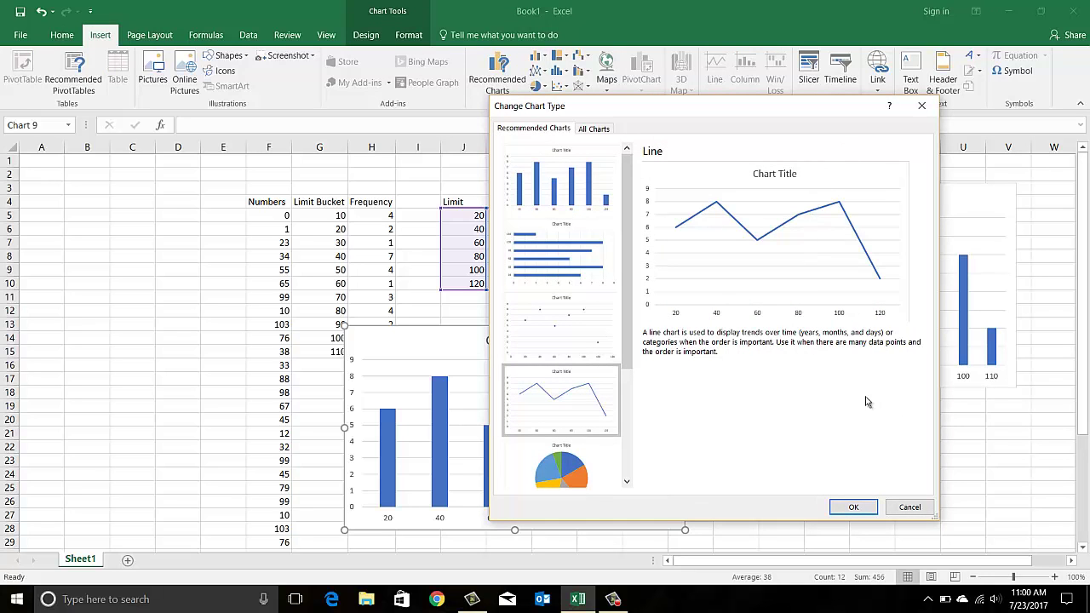
click(853, 506)
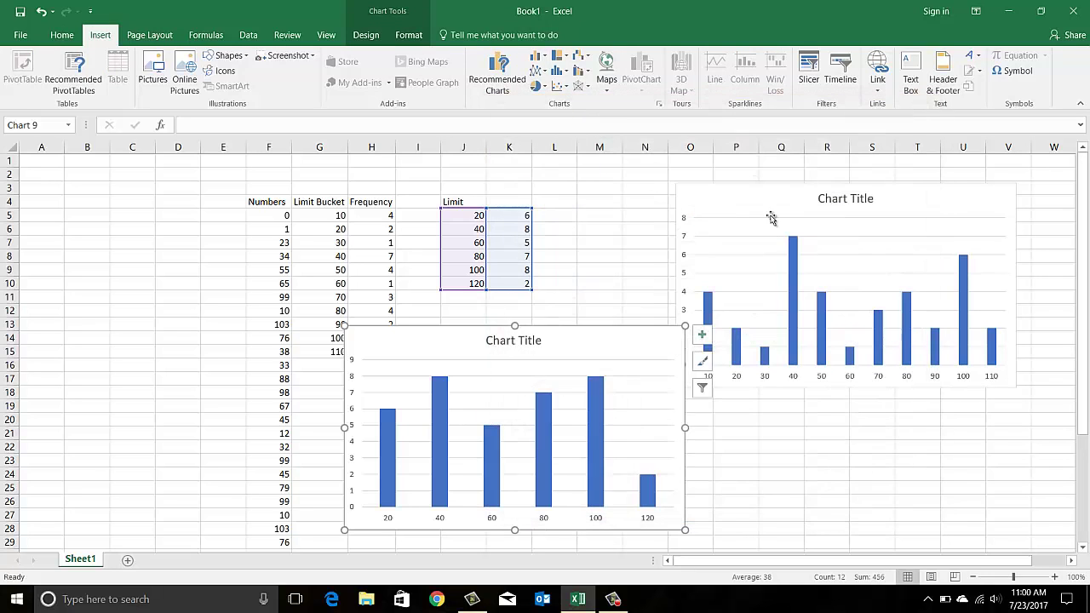
drag(669, 340, 260, 190)
key(Escape)
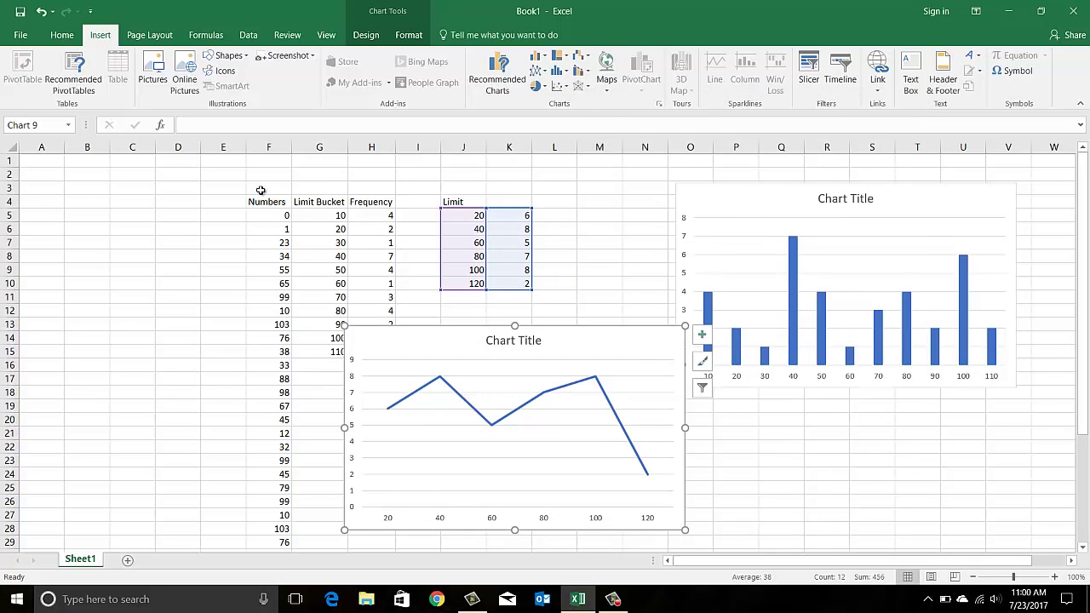
drag(594, 345, 617, 347)
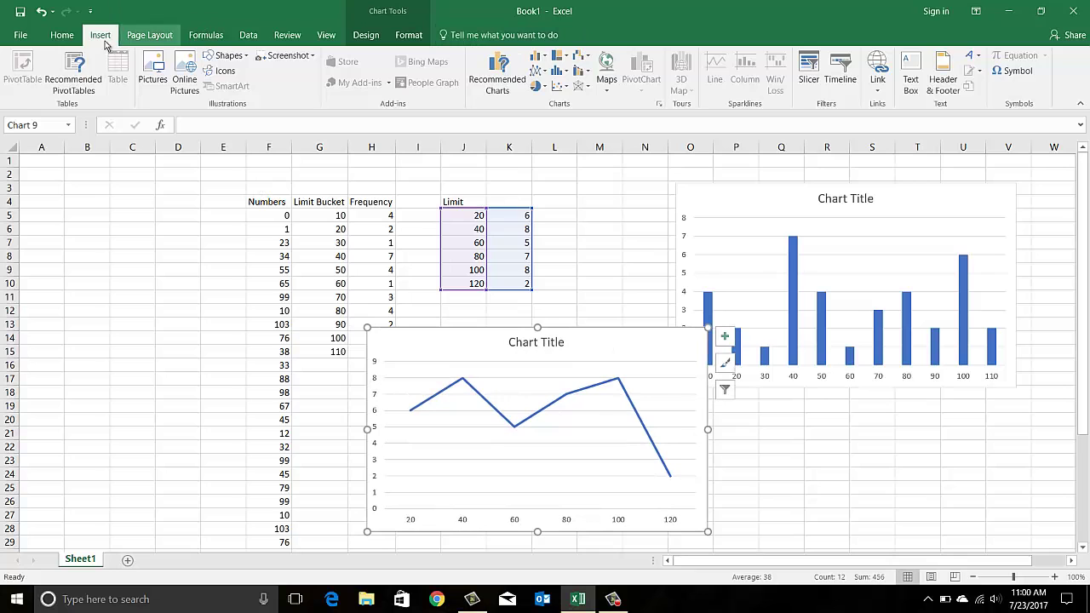
click(494, 75)
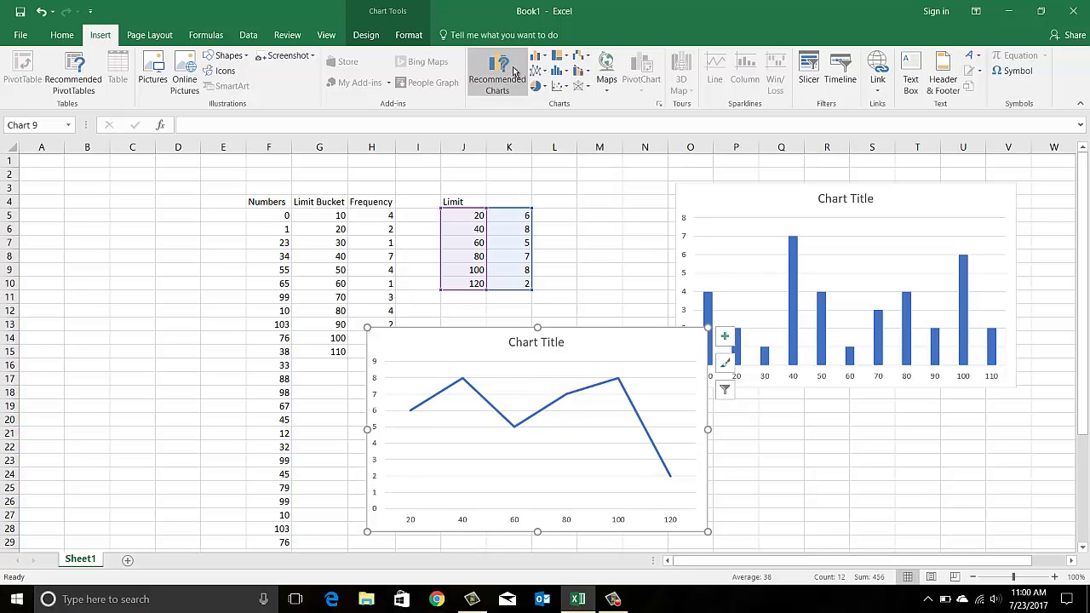
- Revert the Limit chart to Clustered Column, move it lower right, and move the first chart up
click(856, 509)
drag(650, 344, 802, 333)
drag(942, 188, 952, 159)
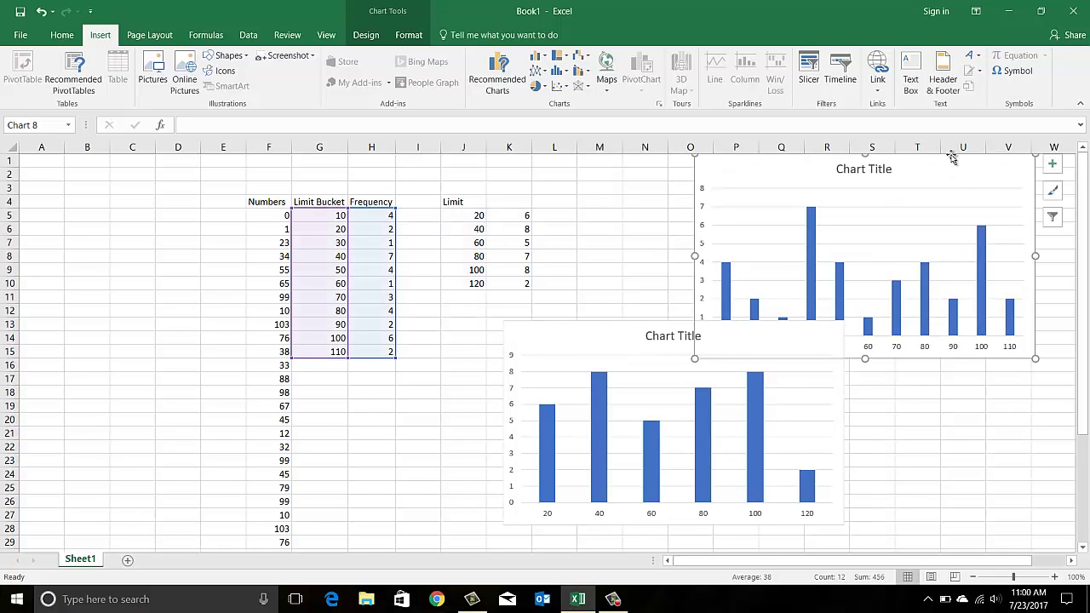